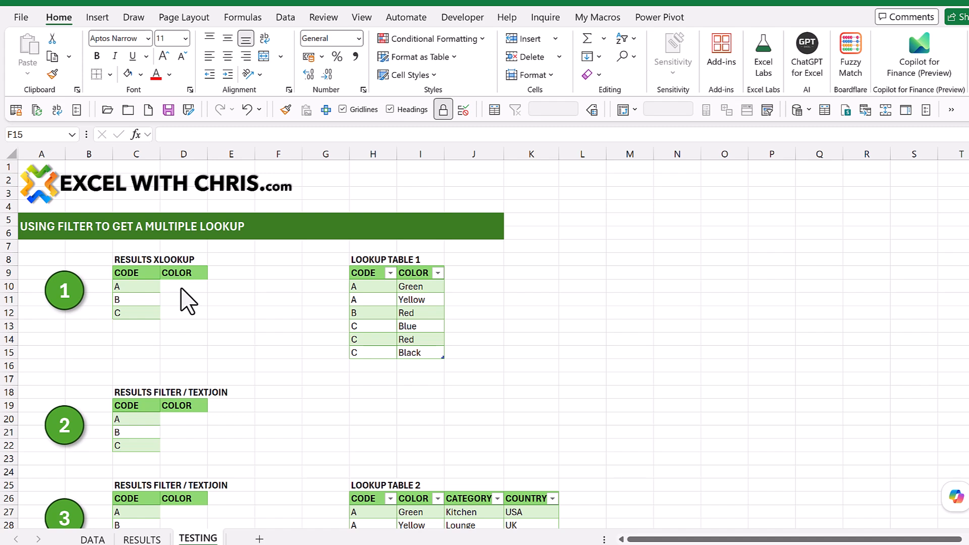
Step: Examine the two lookup tables, the option for converting lists to tables, and the CODE and COLOR cells of the XLOOKUP results table
click(369, 286)
click(369, 286)
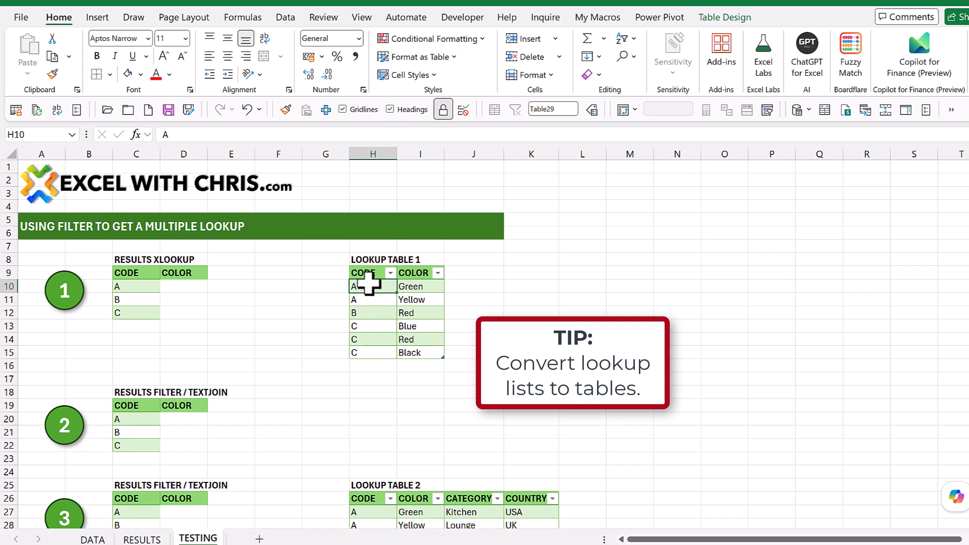
click(101, 17)
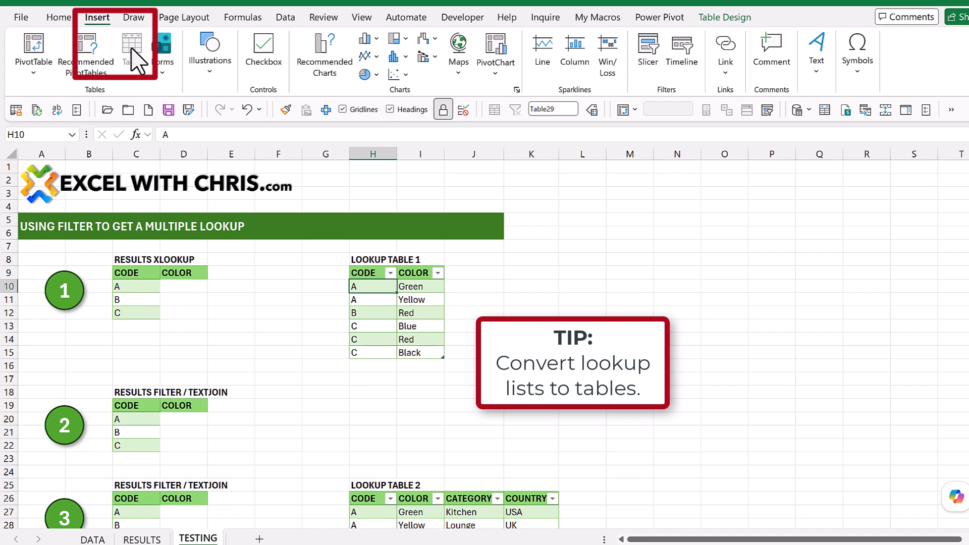
click(511, 285)
click(379, 311)
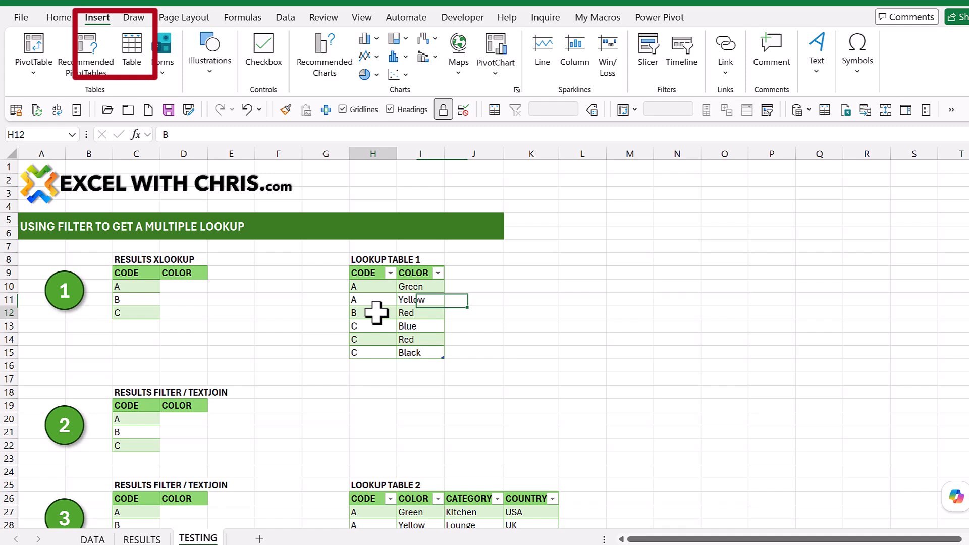
click(423, 512)
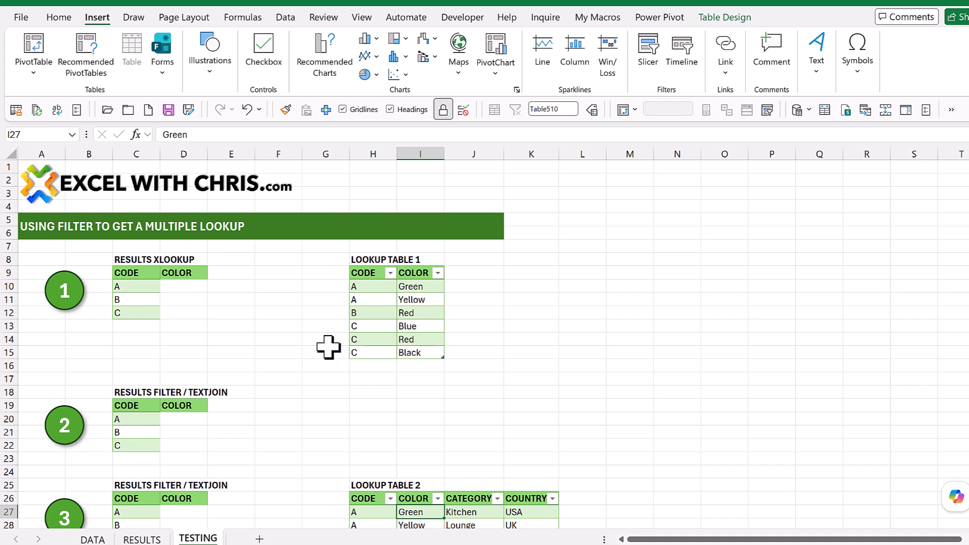
drag(190, 285, 193, 317)
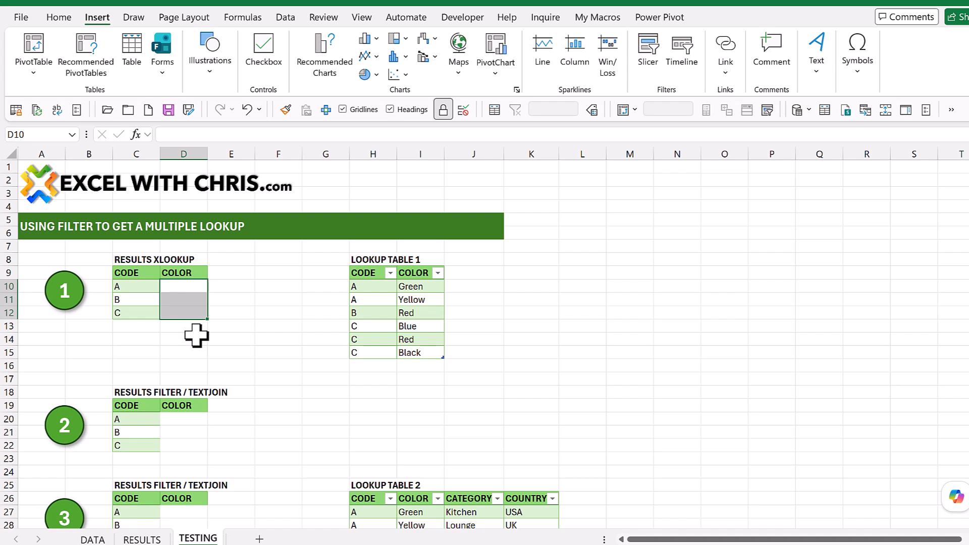
click(255, 317)
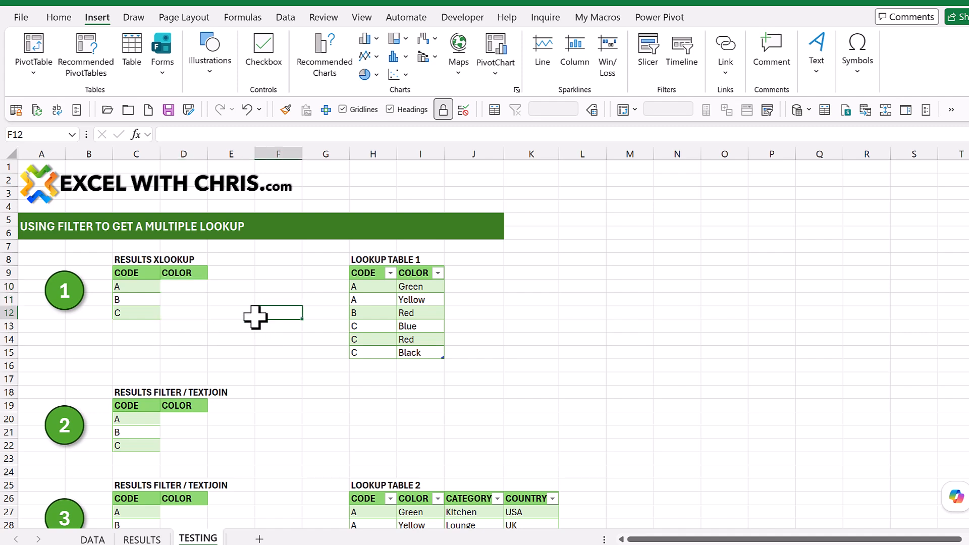
click(149, 300)
click(152, 313)
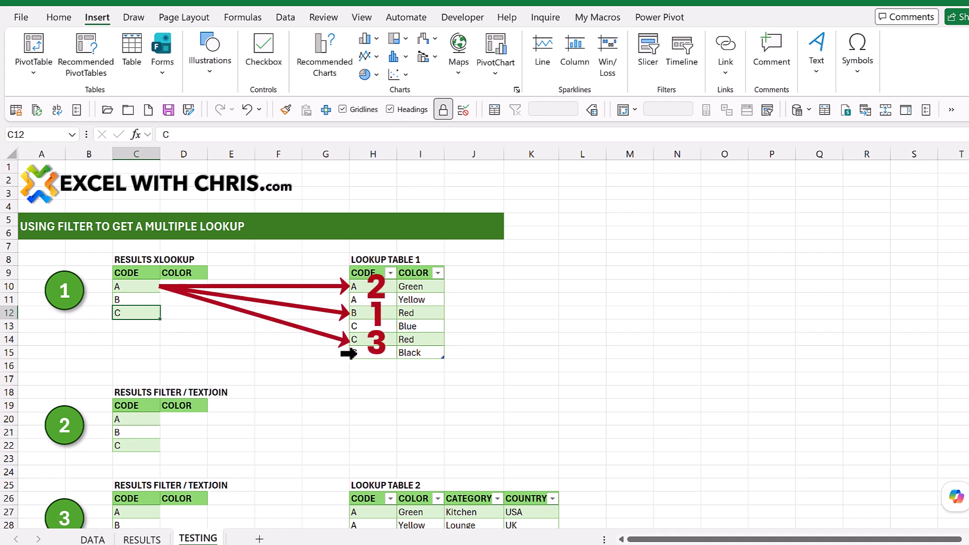
Step: Enter an XLOOKUP formula in D10 that looks up C10 in Table29[CODE] and returns the match from Table29[COLOR]
click(180, 287)
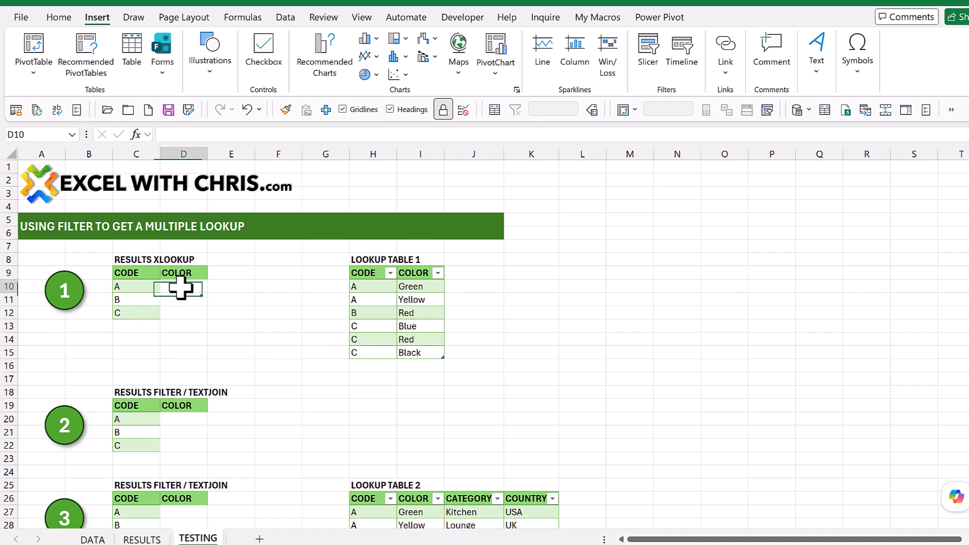
text(=)
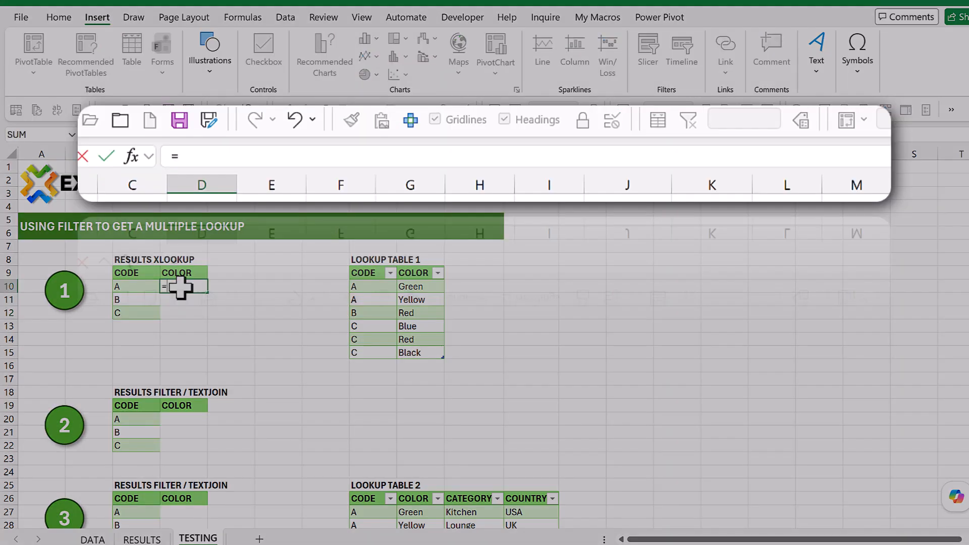
text(xlookup()
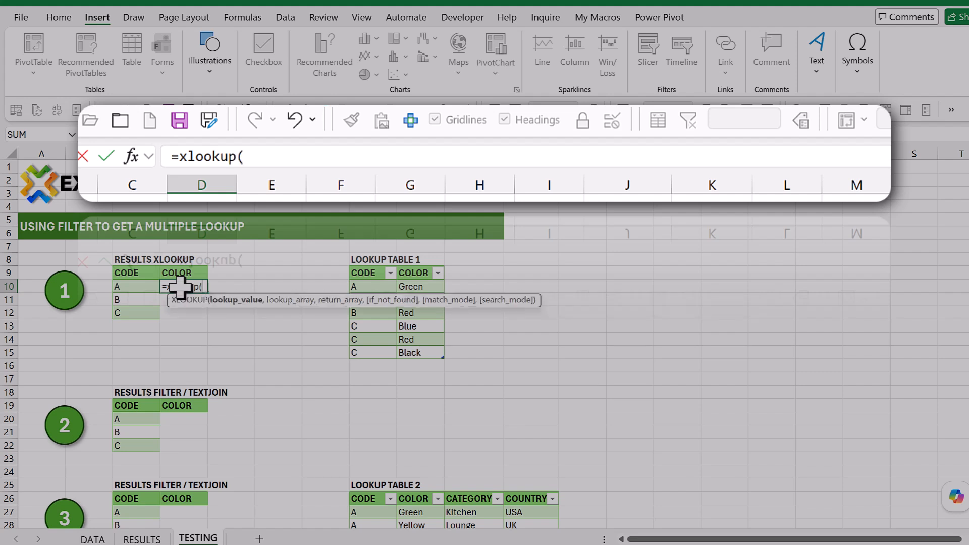
click(137, 287)
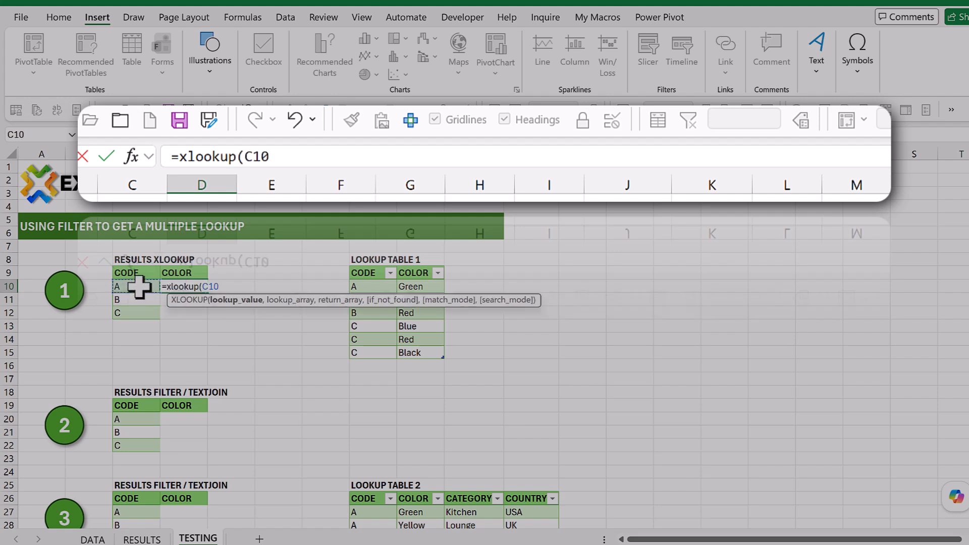
text(,)
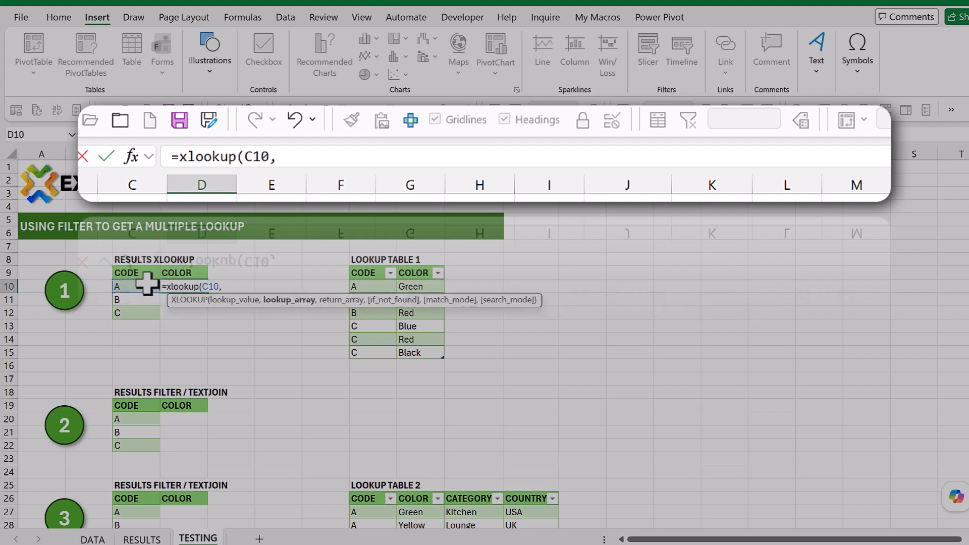
click(371, 270)
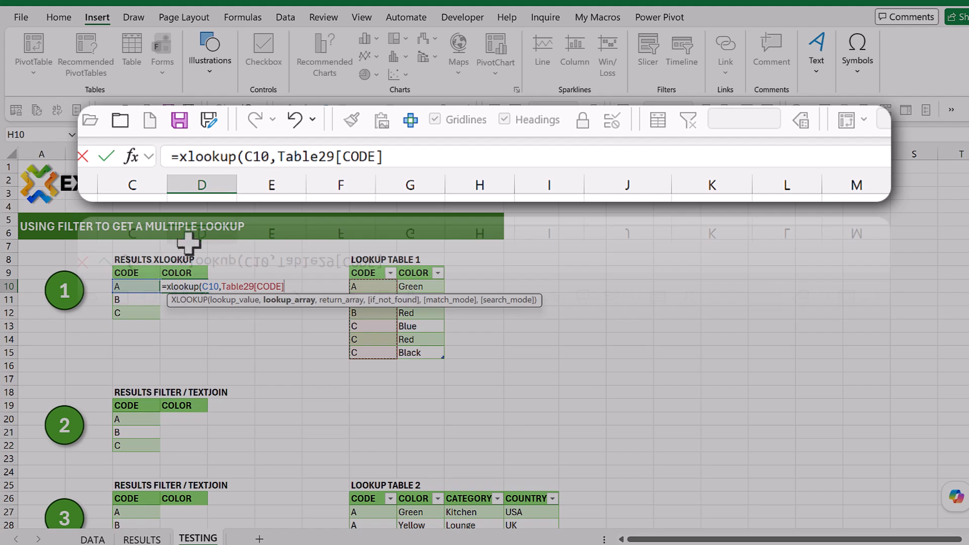
text(,)
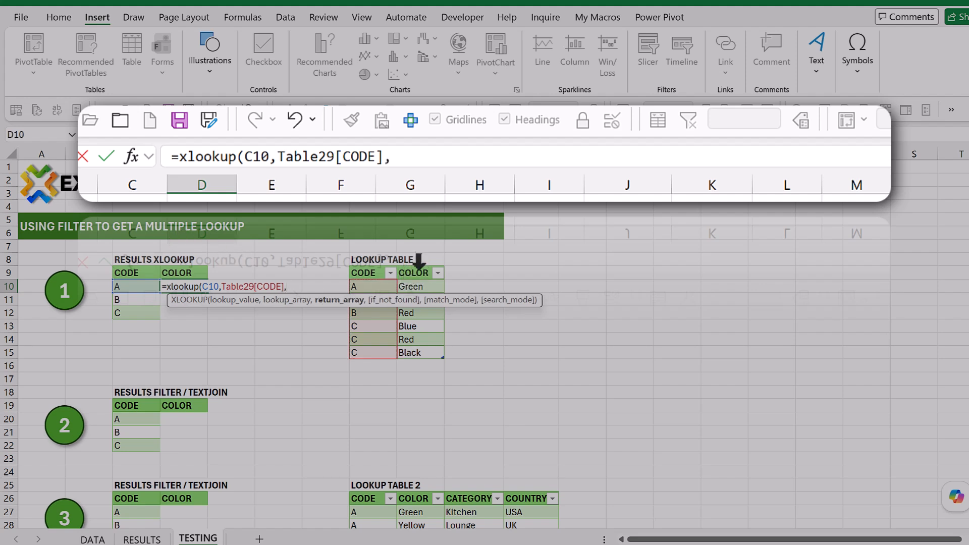
click(419, 267)
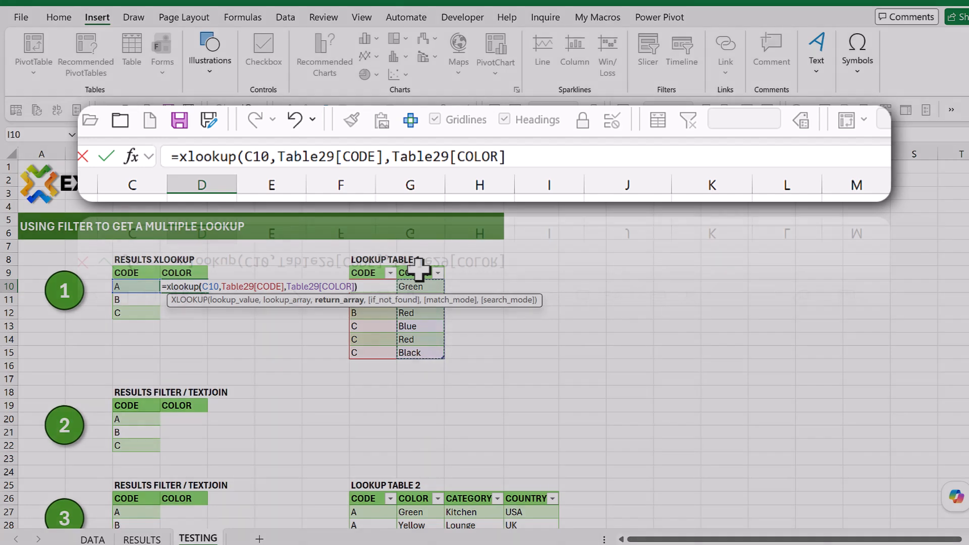
key(Return)
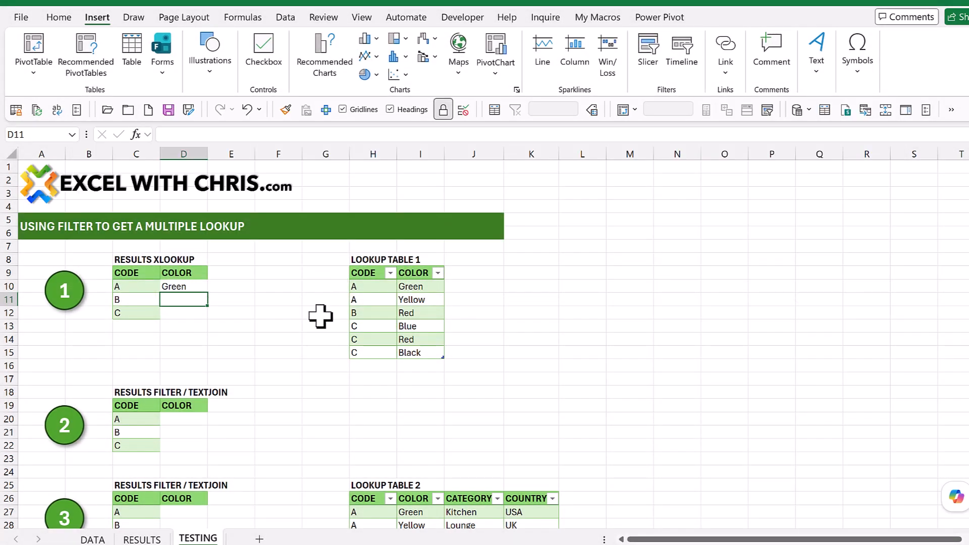
Step: Fill the XLOOKUP formula from D10 down to D12 and compare the results with the matching colors in Lookup Table 1
click(192, 286)
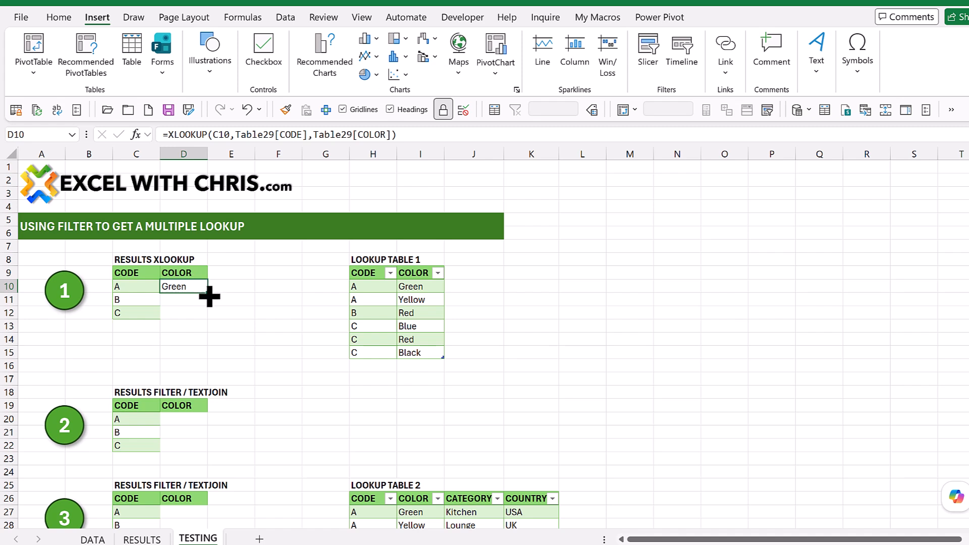
drag(208, 293, 208, 316)
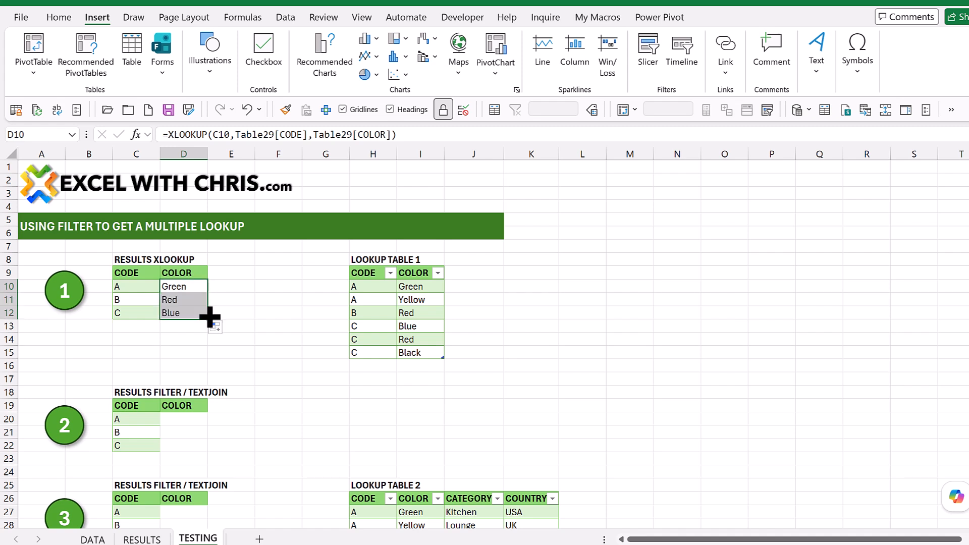
click(263, 312)
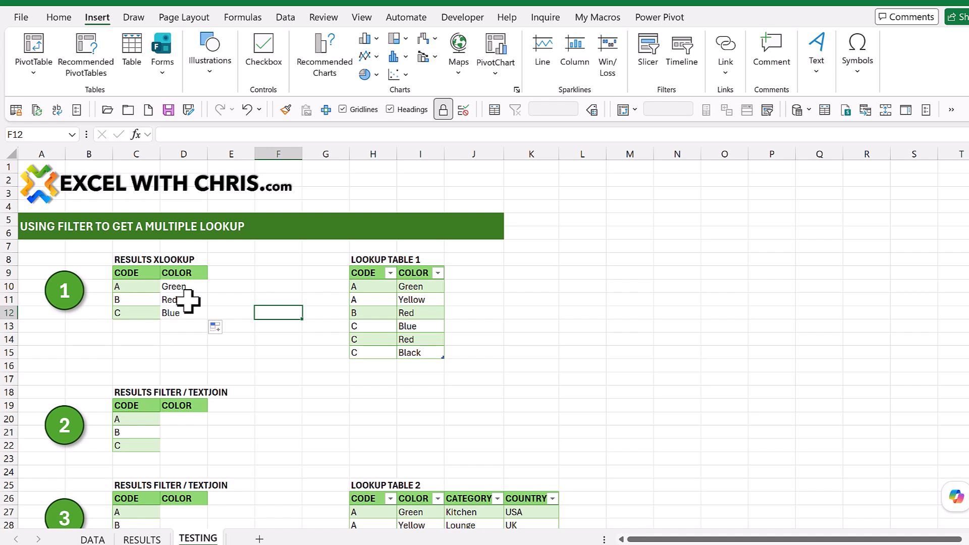
click(190, 299)
click(430, 311)
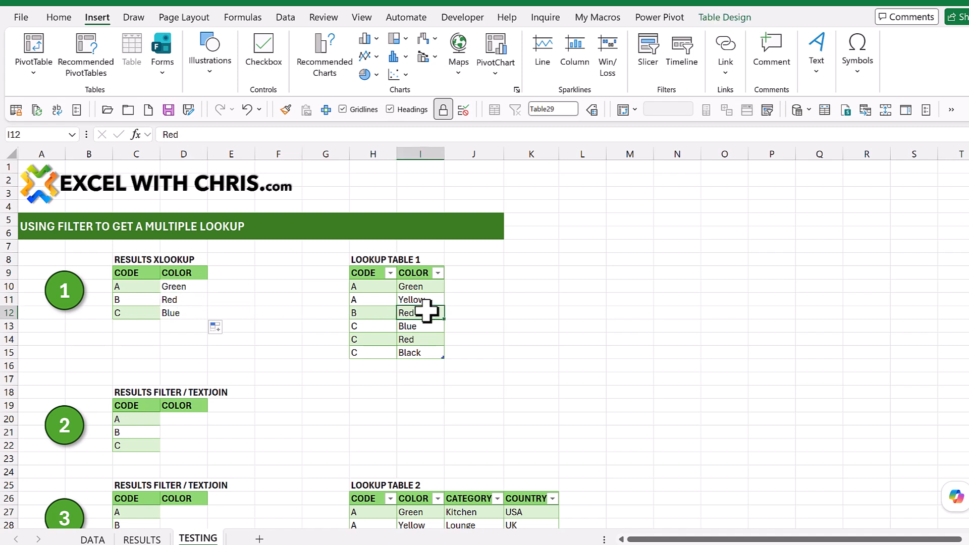
click(185, 313)
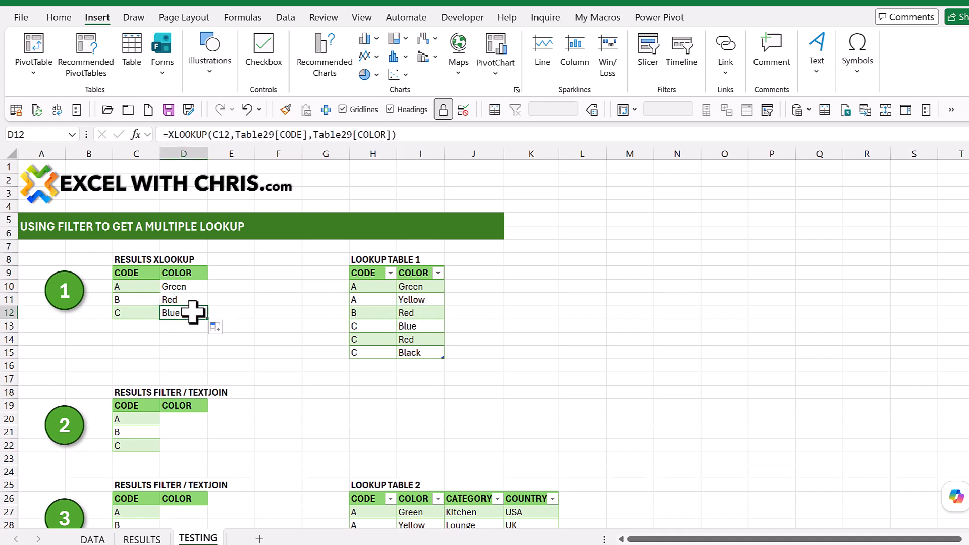
click(417, 330)
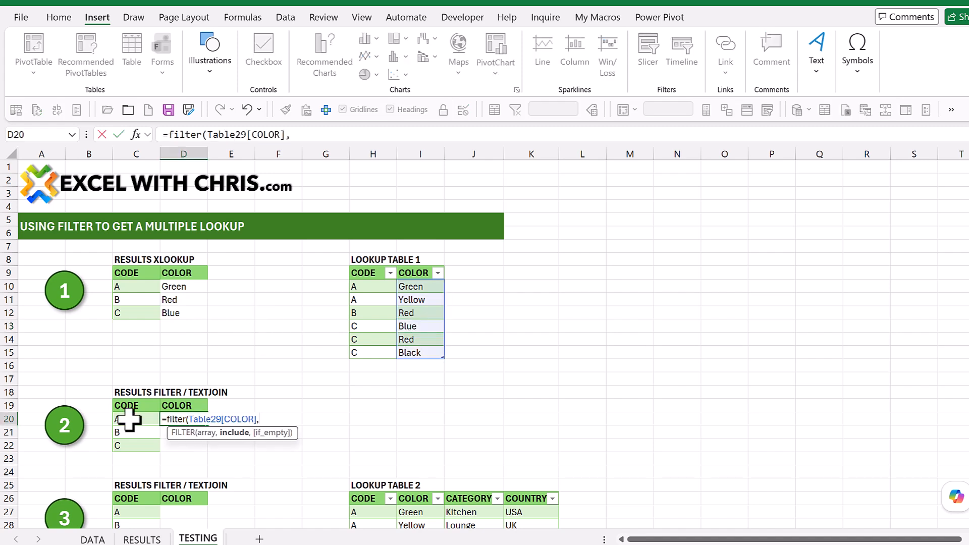
click(128, 420)
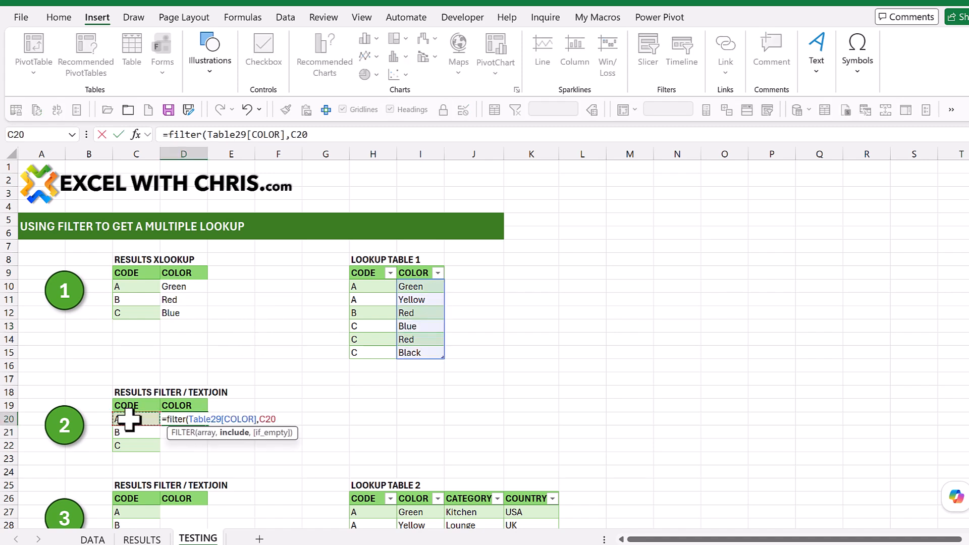
key(Escape)
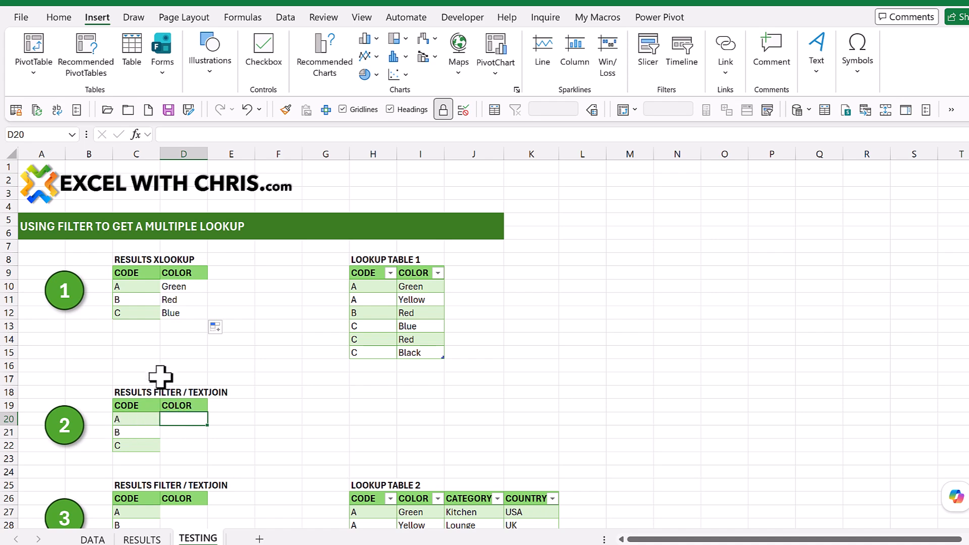
click(134, 377)
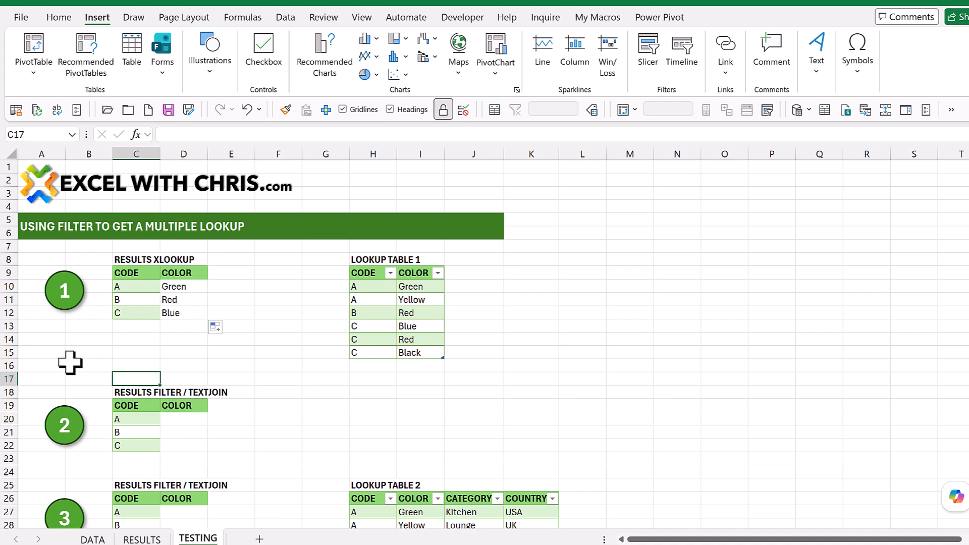
Step: Enter =FILTER(Table29[COLOR],Table29[CODE]=C20) in D20 and compare the spilled colors with those for code A in Lookup Table 1
click(178, 419)
text(=filter)
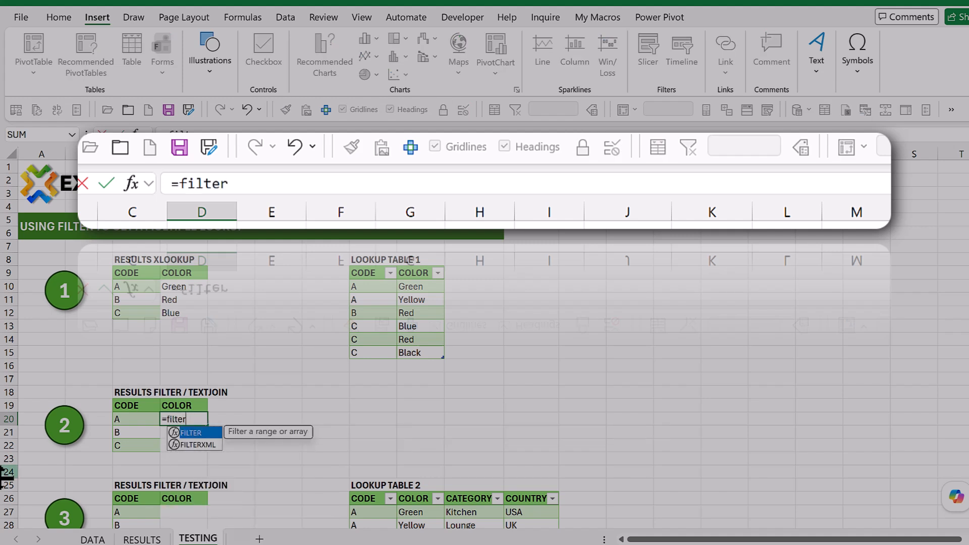
text(()
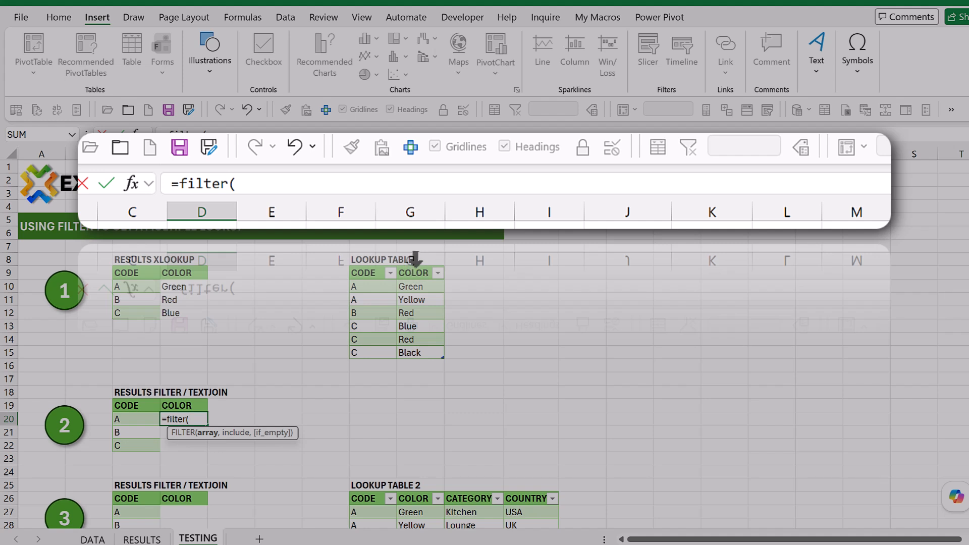
click(416, 259)
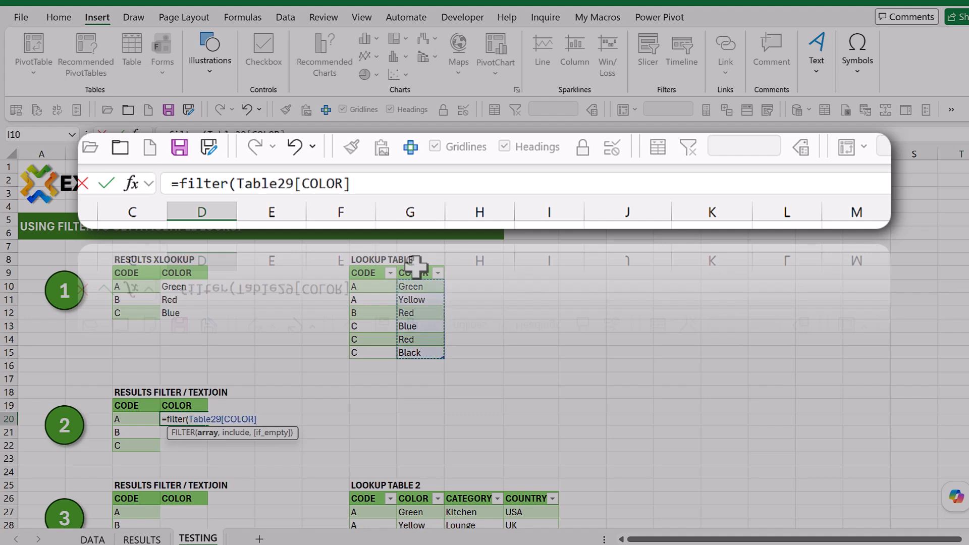
text(,)
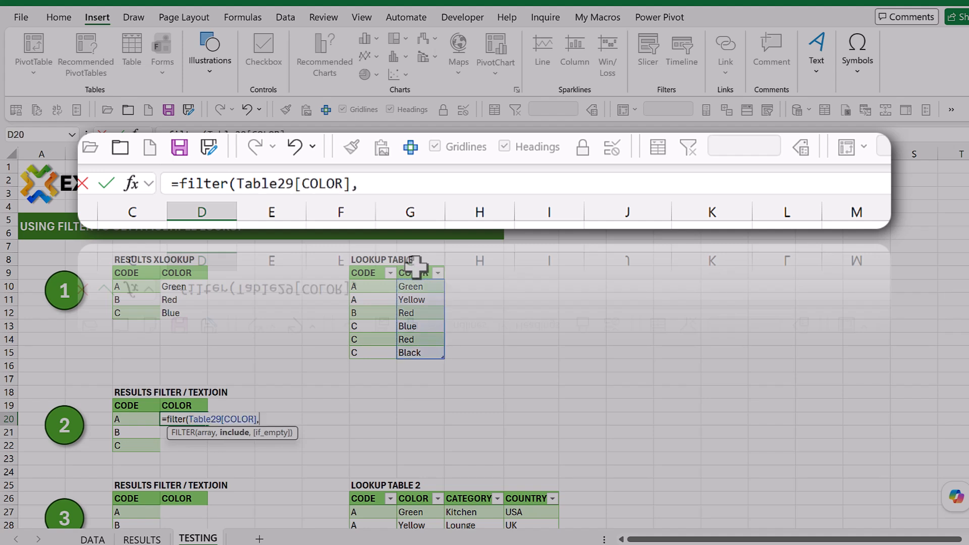
click(371, 260)
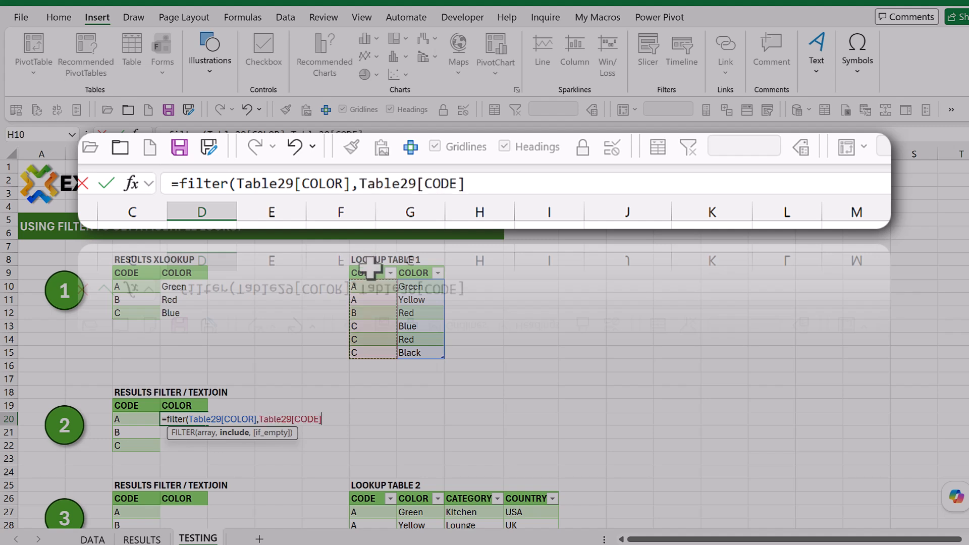
text(=)
click(132, 422)
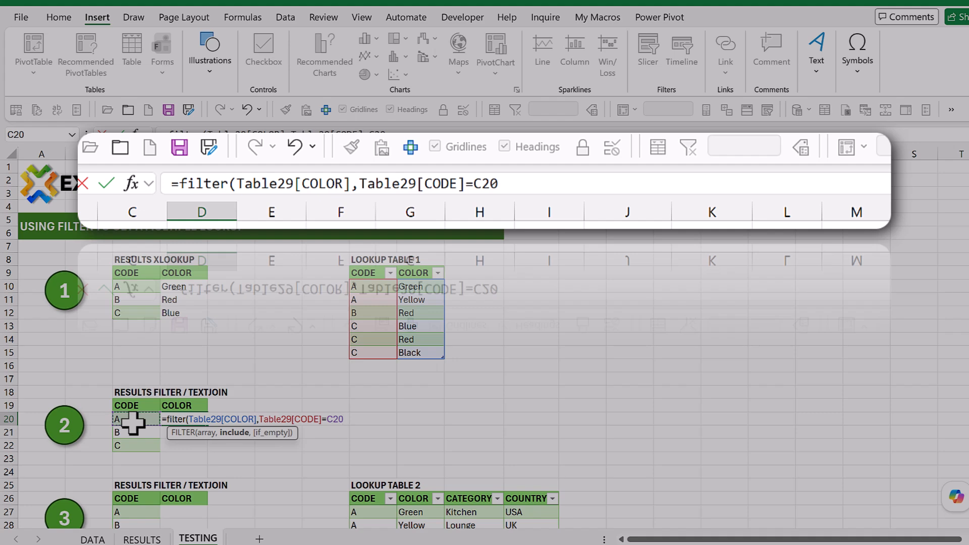
key(Return)
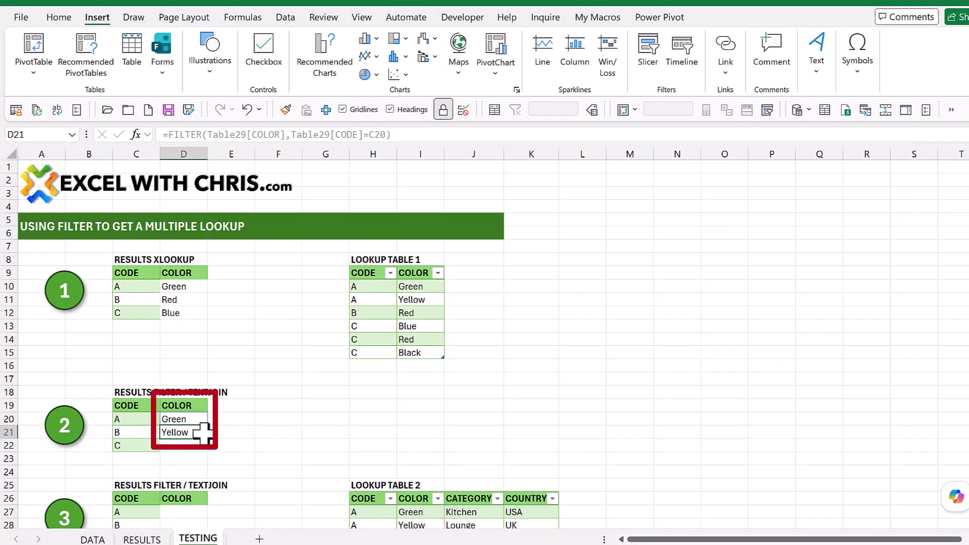
drag(410, 283, 411, 296)
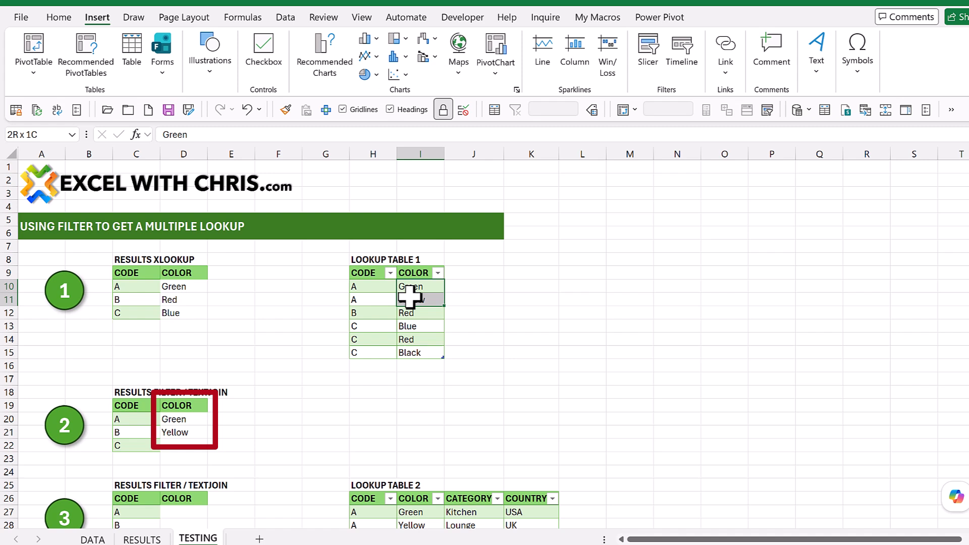
click(347, 379)
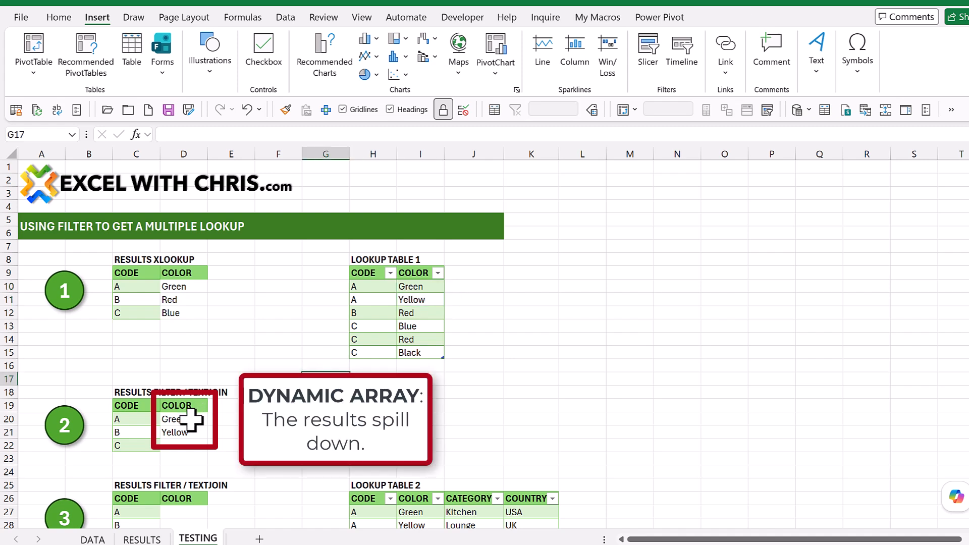
drag(192, 420, 192, 428)
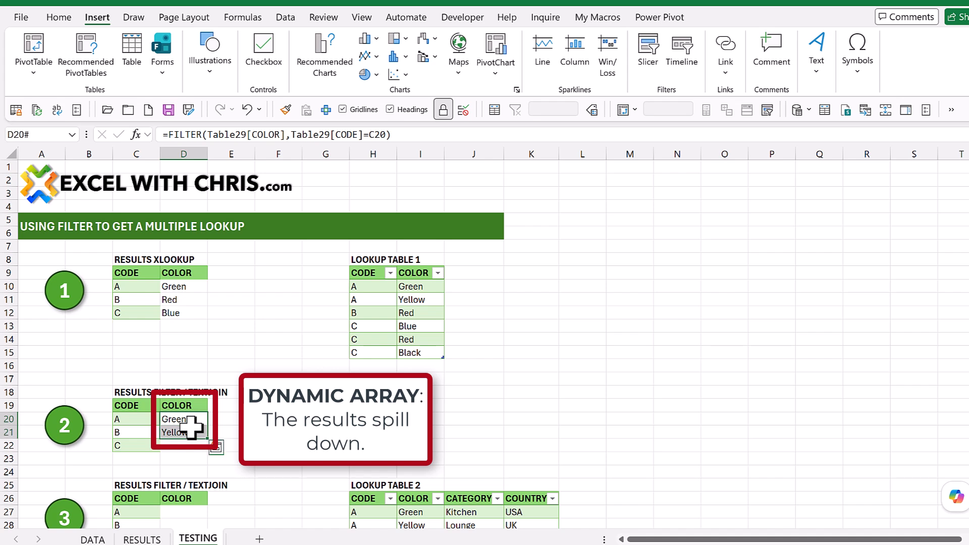
Step: Try to fill the FILTER formula from D20 down to D22 and undo the fill
click(278, 419)
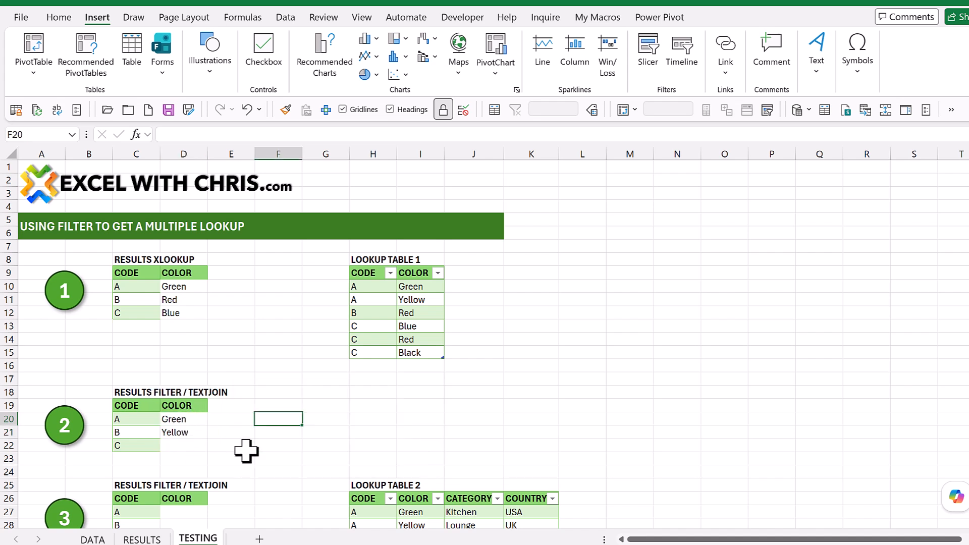
click(181, 419)
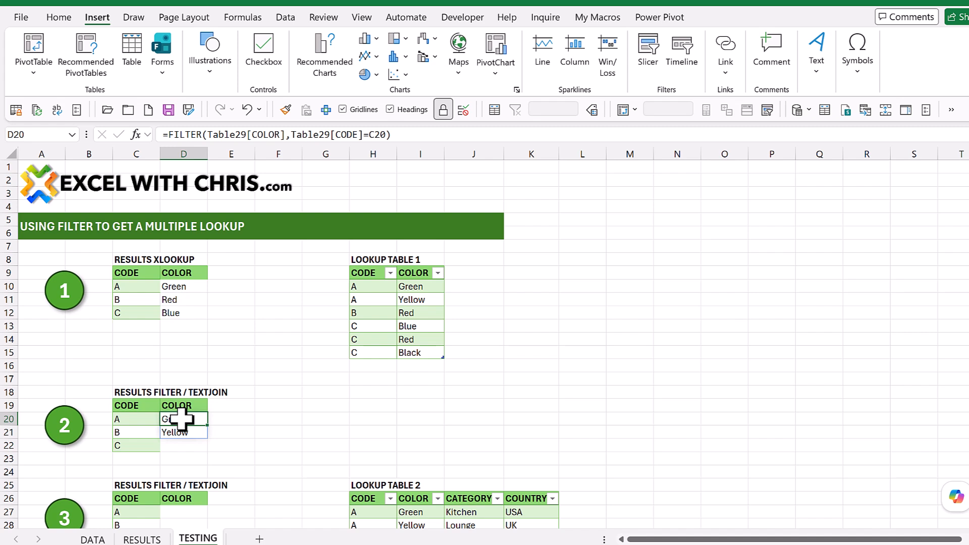
drag(207, 425, 206, 453)
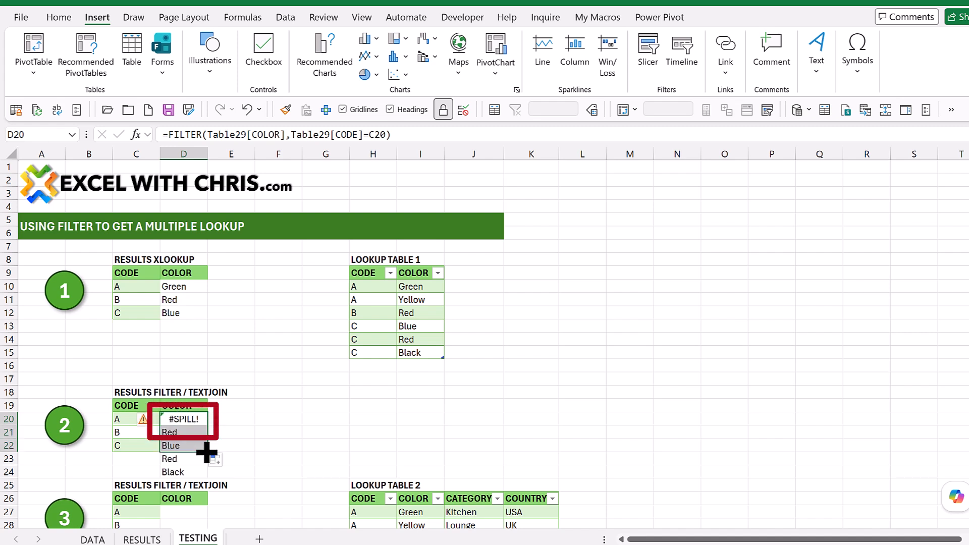
click(246, 108)
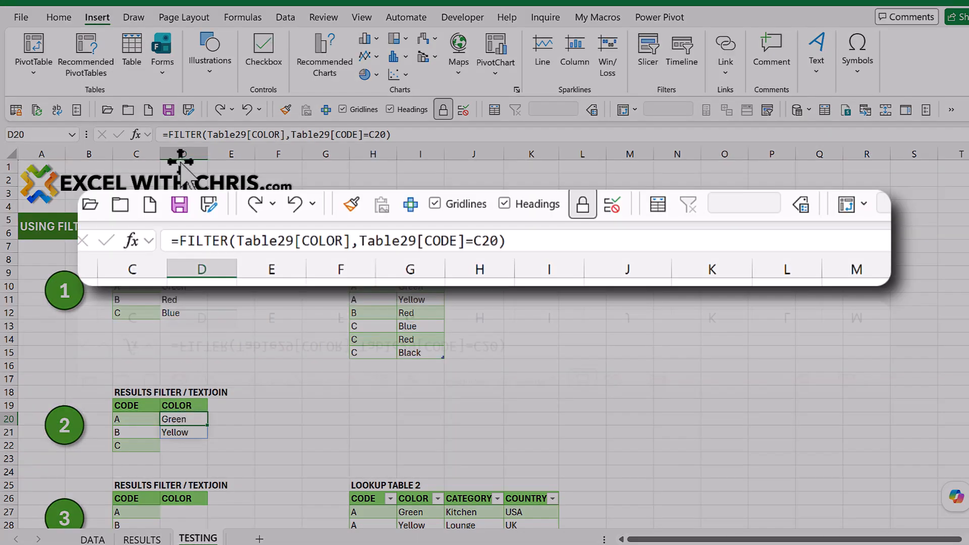
Step: Wrap the FILTER formula in D20 in TEXTJOIN with a "," delimiter and the ignore_empty argument left blank
click(172, 134)
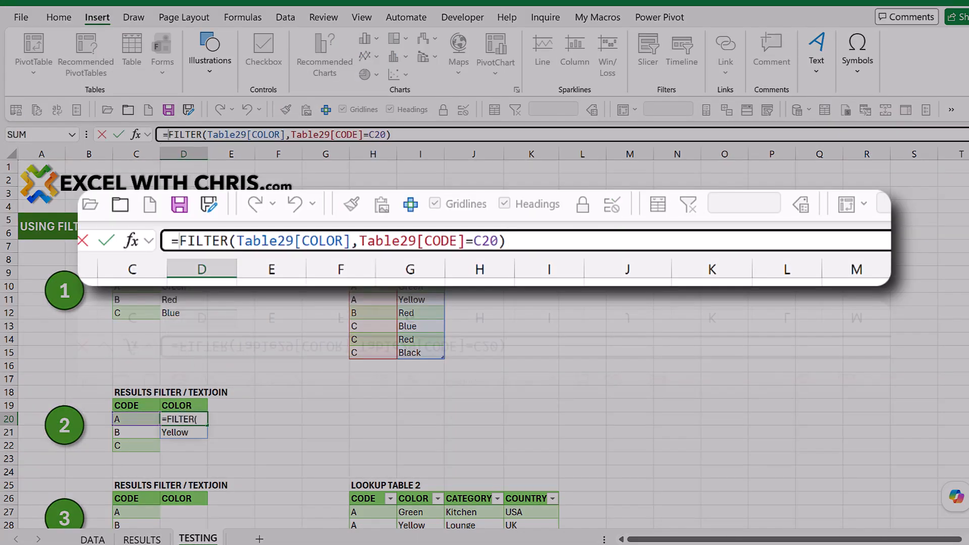
text(TEXTJOI)
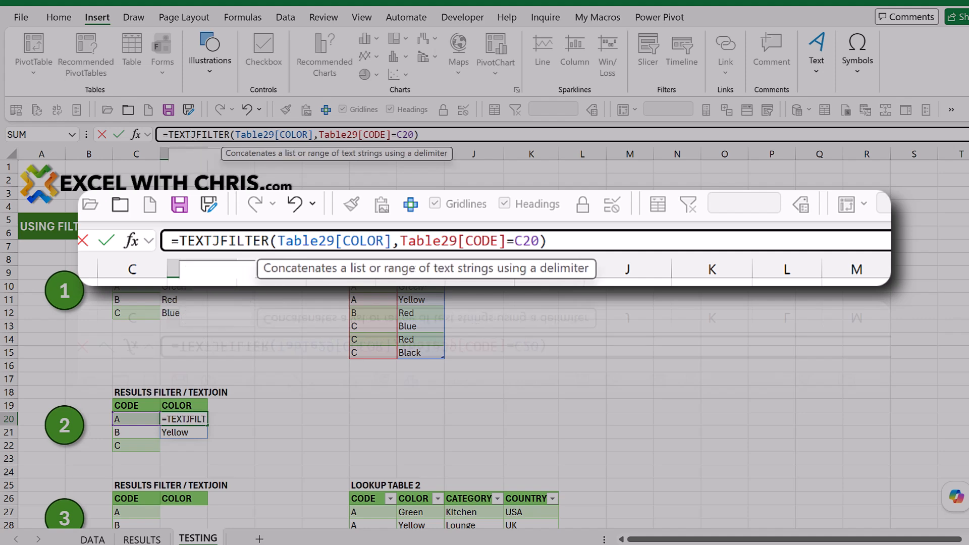
text(N)
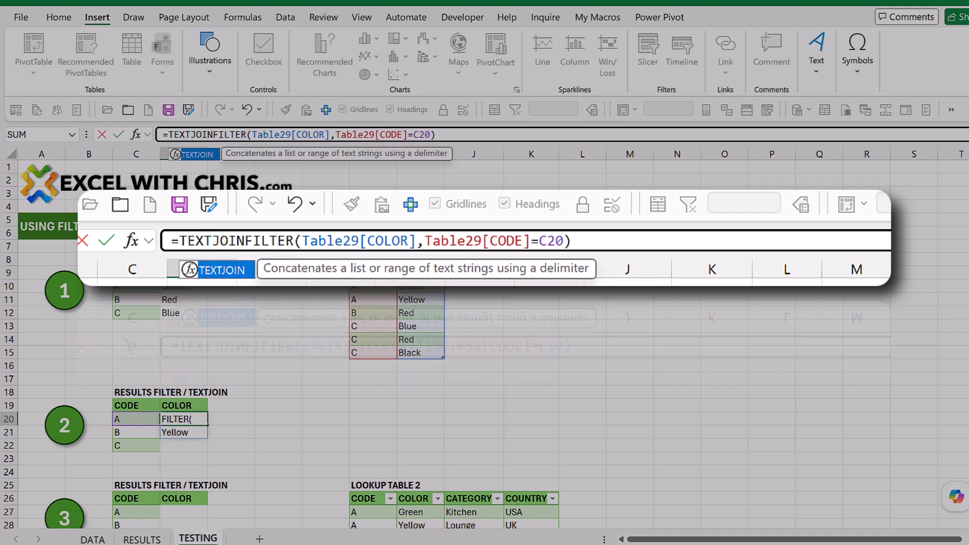
text(()
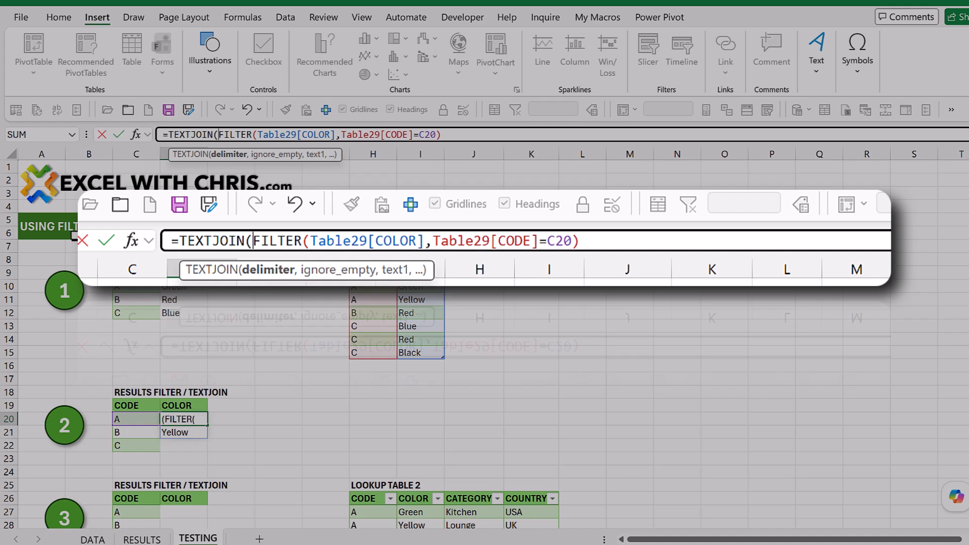
text(",)
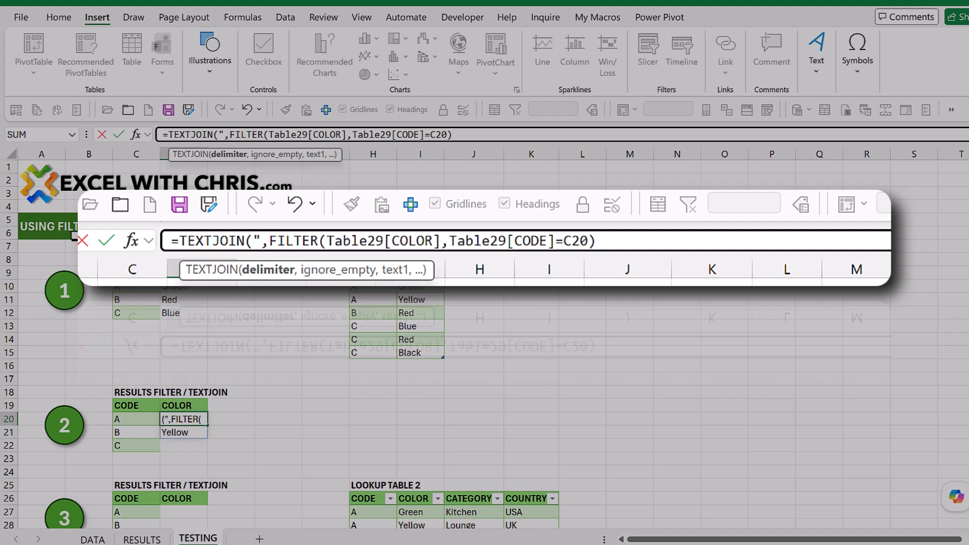
text(")
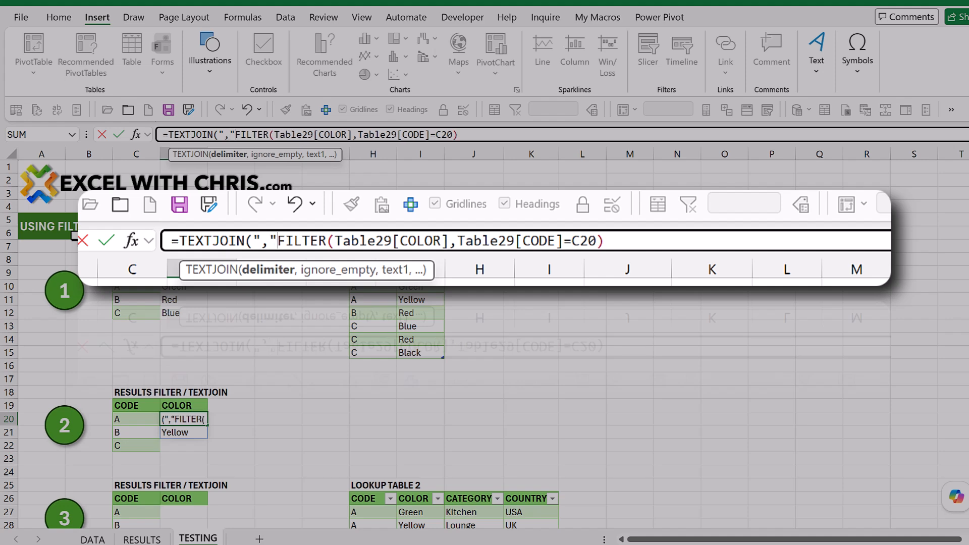
text(,)
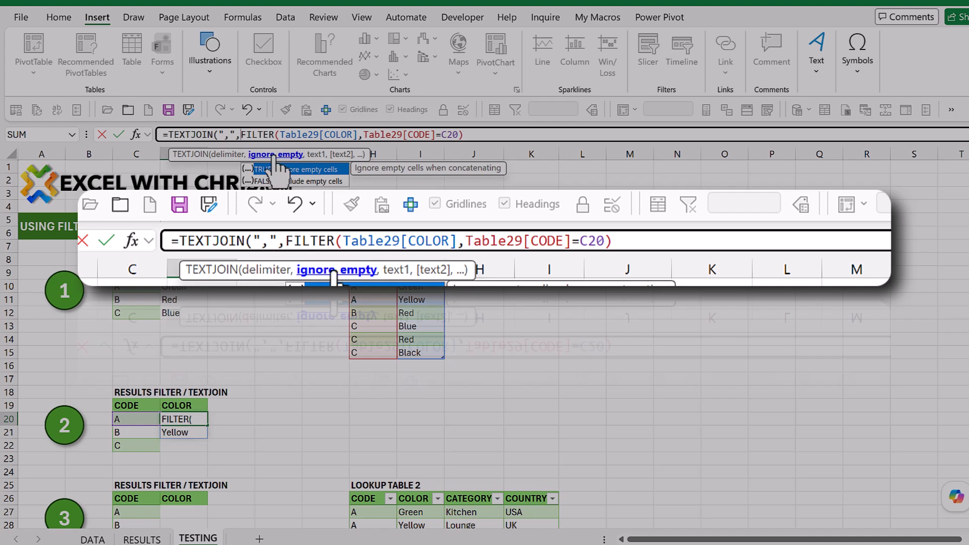
text(,)
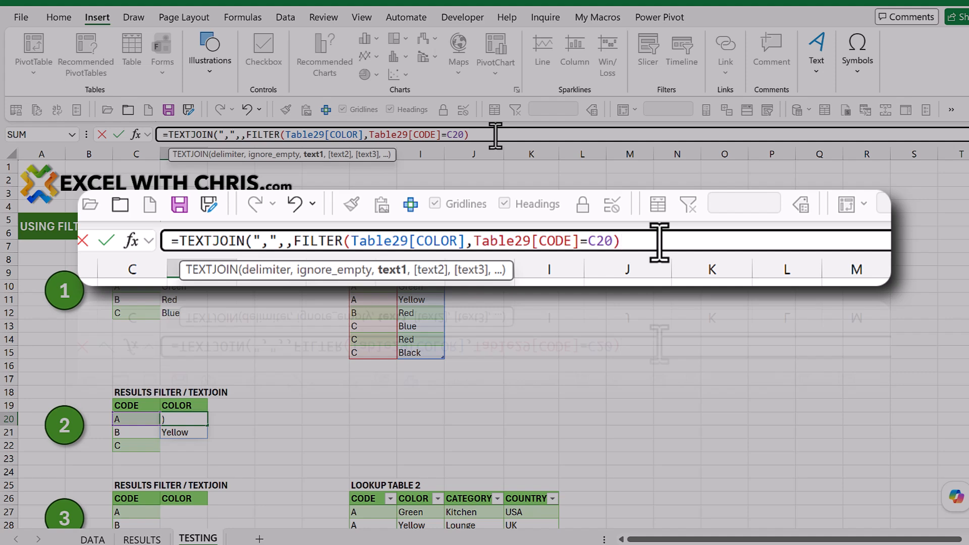
key(Return)
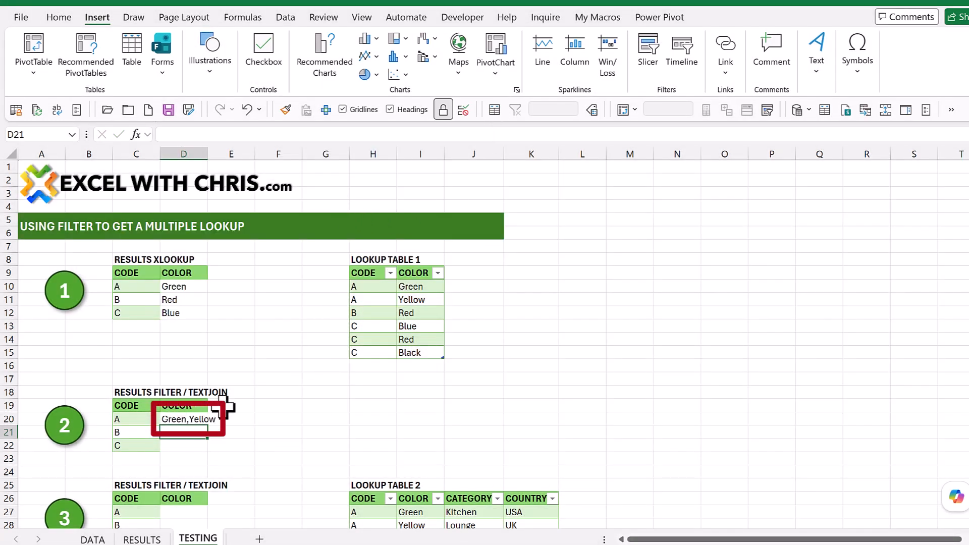
Step: Fill the TEXTJOIN/FILTER formula from D20 down to D22 for codes B and C
click(199, 423)
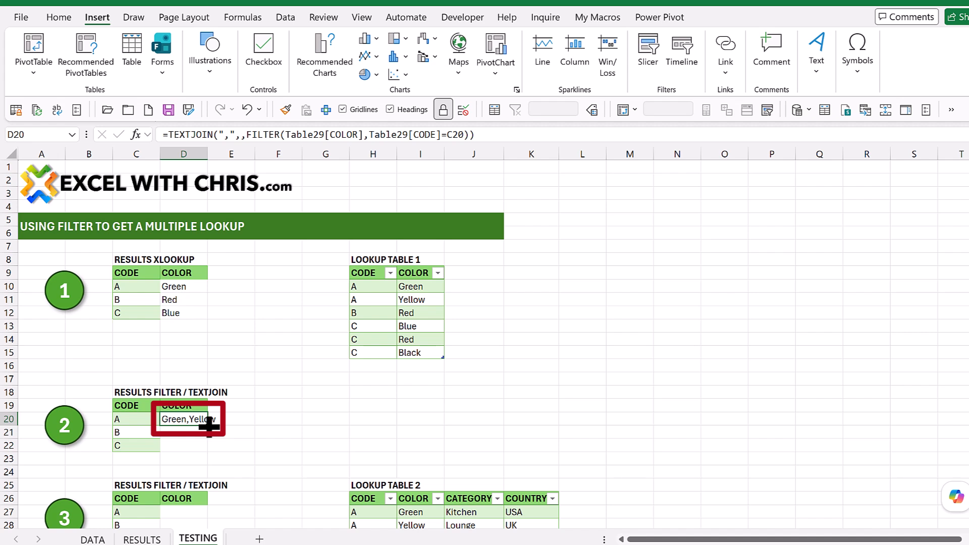
drag(208, 426, 208, 452)
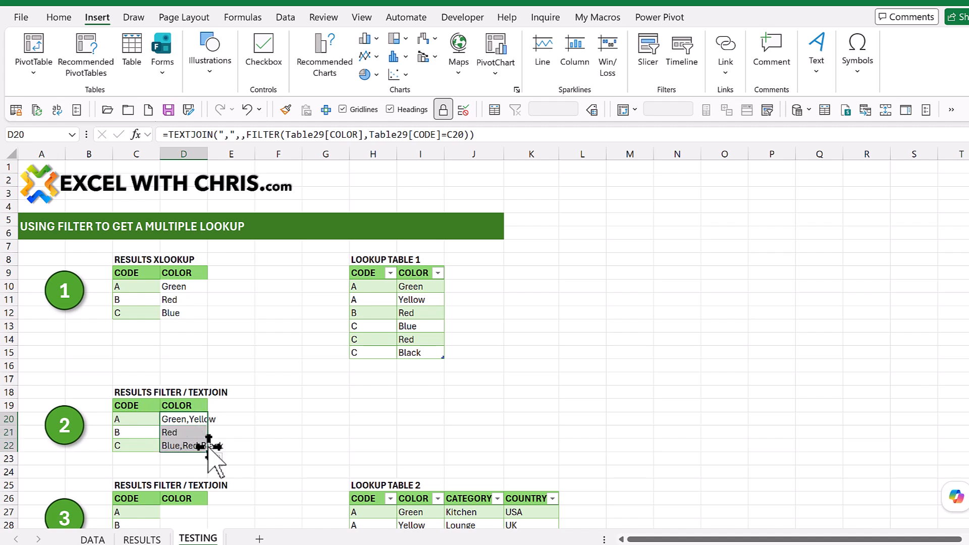
click(339, 407)
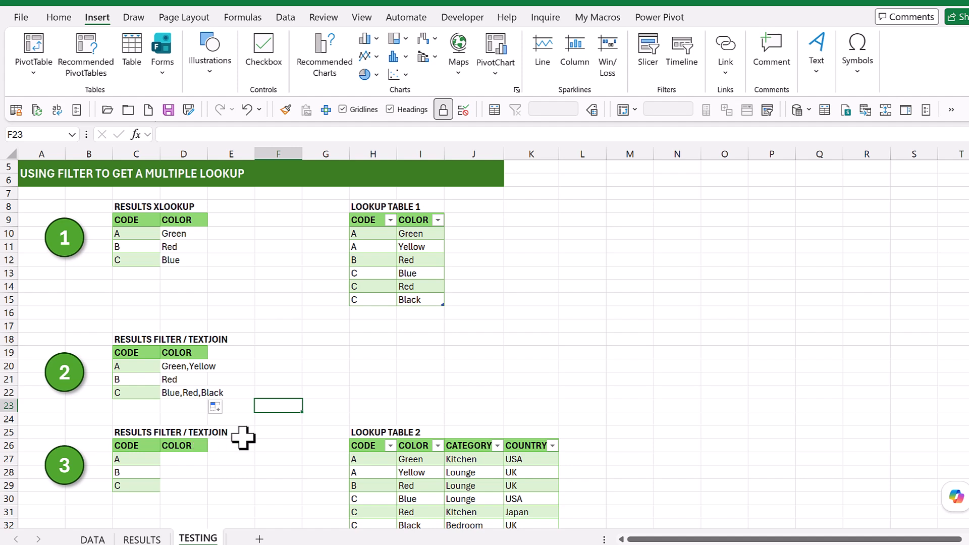
Step: Enter =FILTER(Table510[CATEGORY],Table510[CODE]=C27) in D27 to return the categories for code A from Lookup Table 2
click(194, 458)
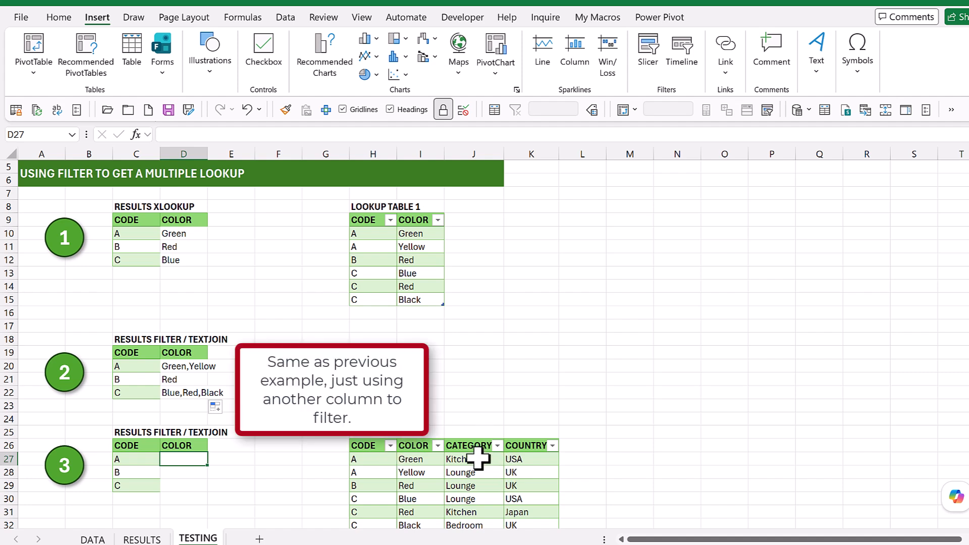
text(=)
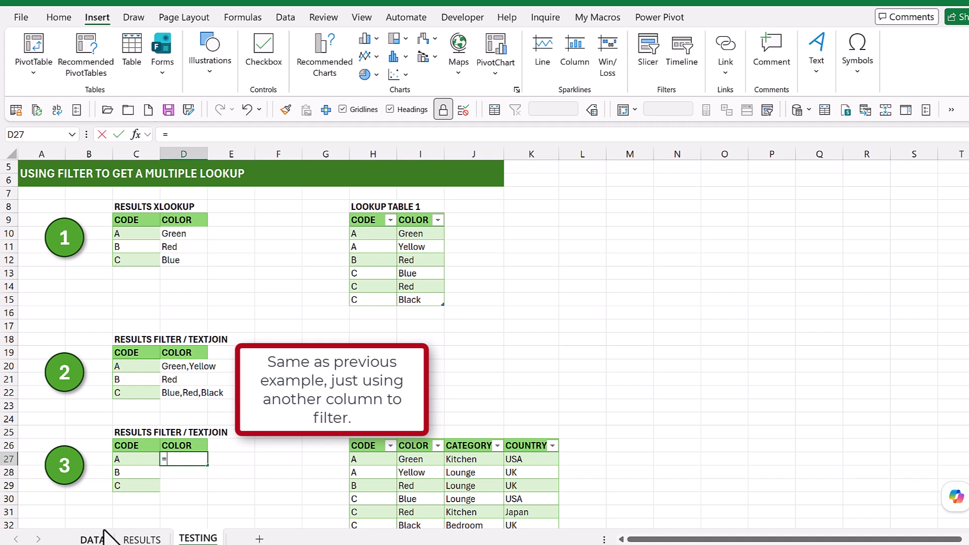
text(filter()
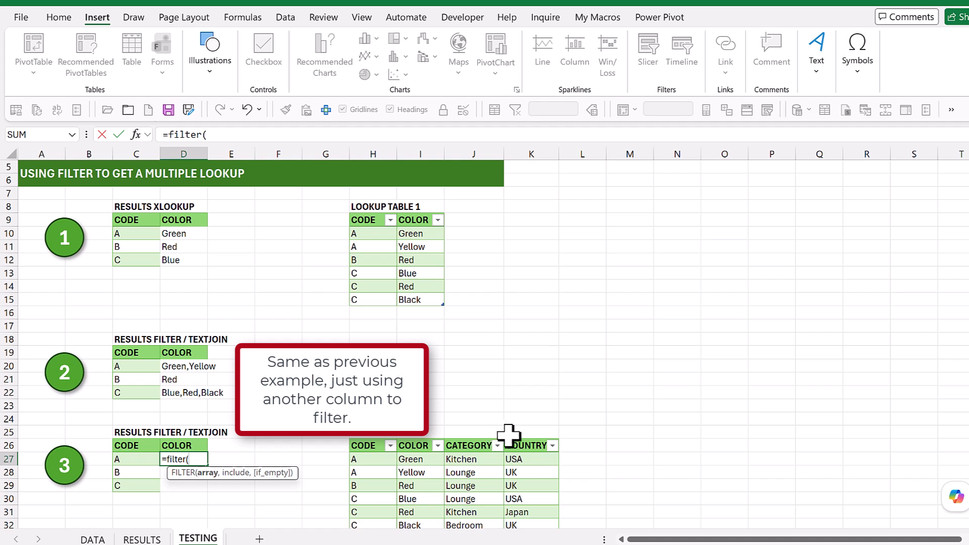
click(472, 434)
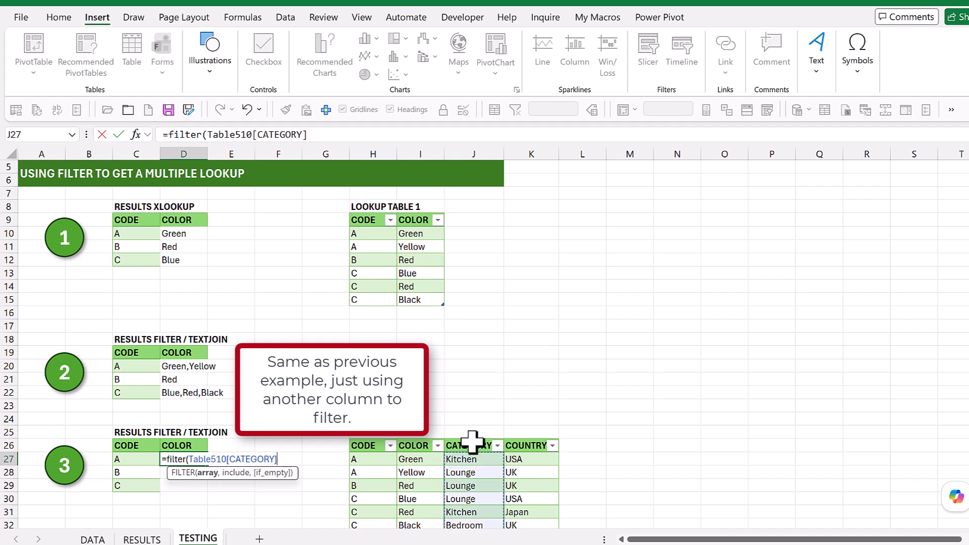
text(,)
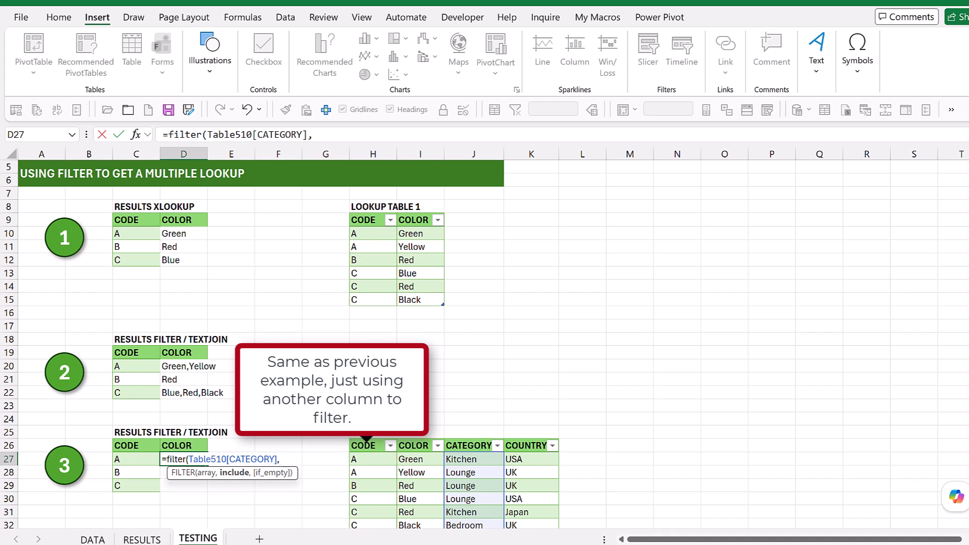
click(366, 439)
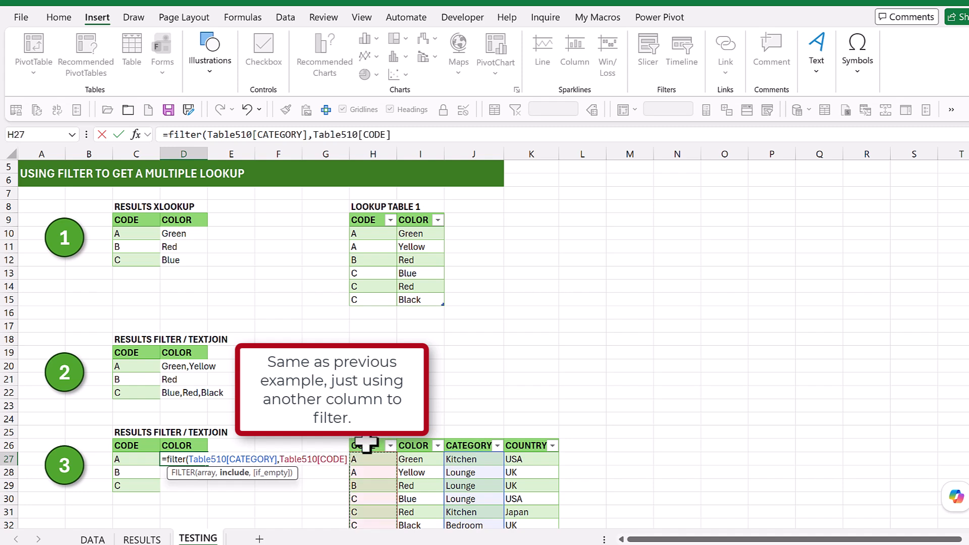
text(=)
click(126, 459)
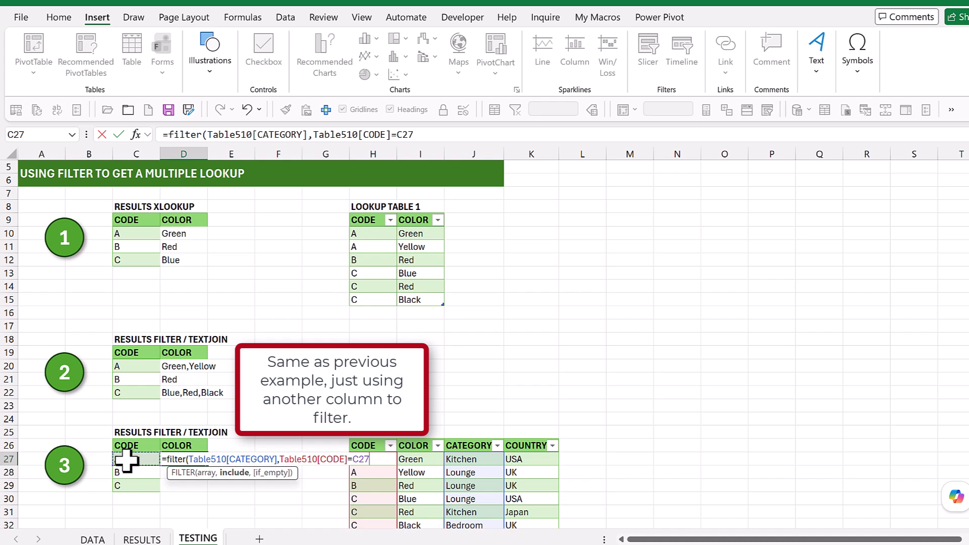
text())
key(Return)
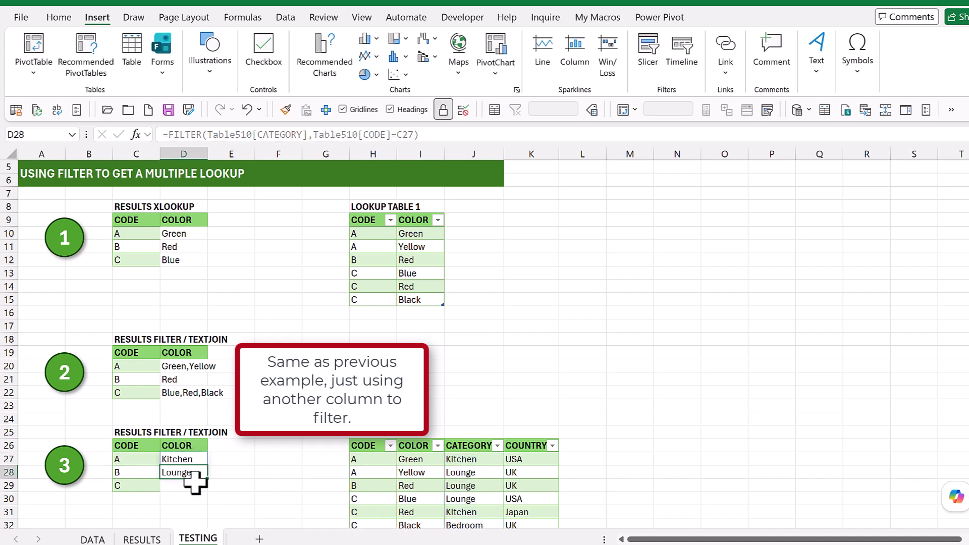
Step: Wrap the category FILTER formula in D27 in TEXTJOIN with a "," delimiter and a blank ignore_empty argument
click(182, 457)
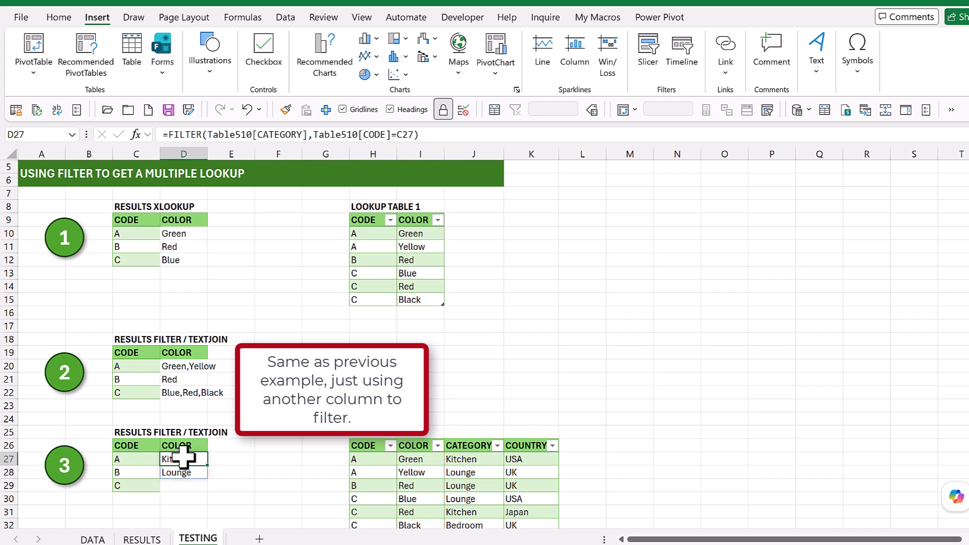
click(160, 135)
text(TEXTJOI)
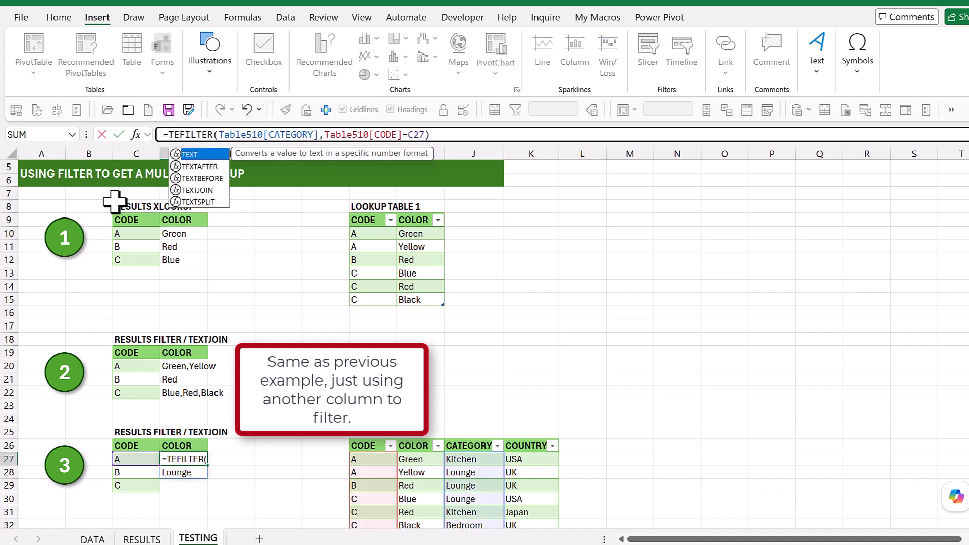
text(N)
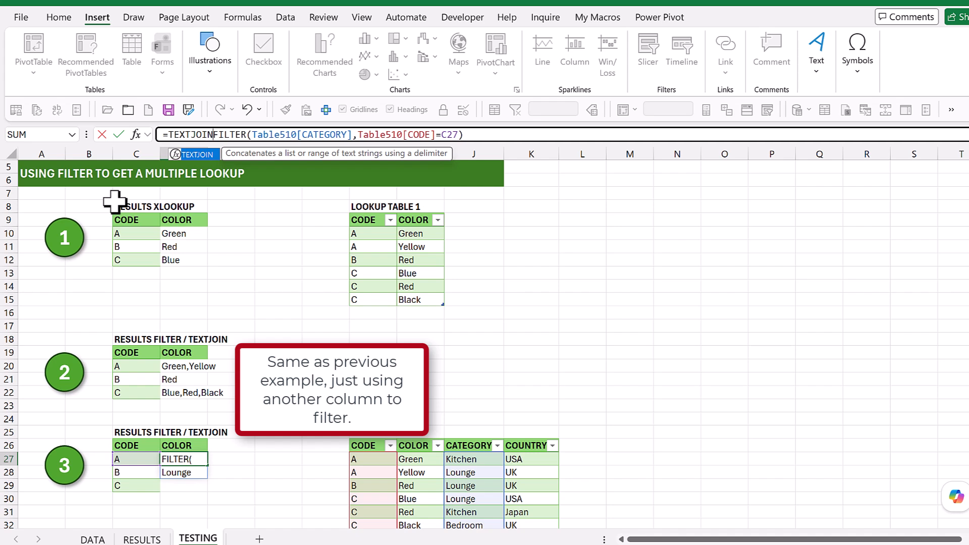
text(()
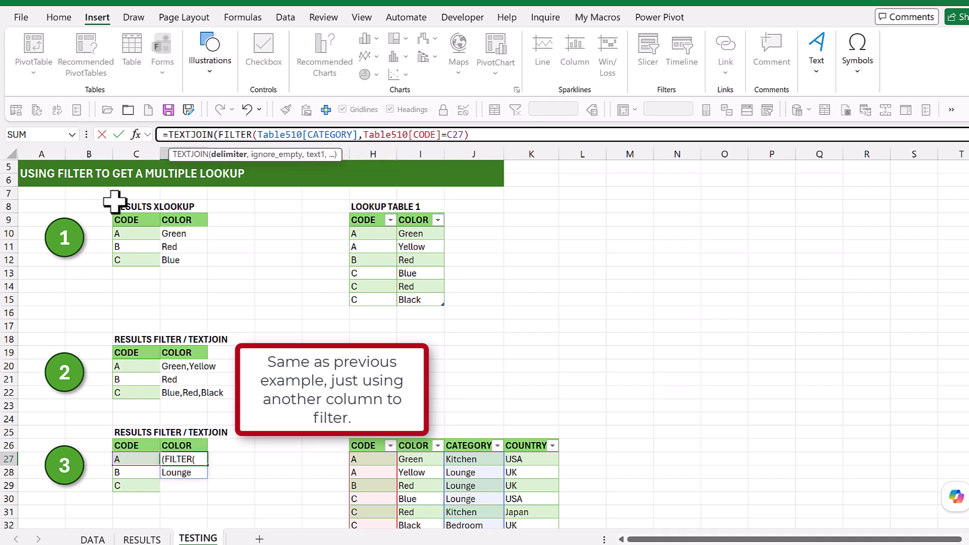
text(",)
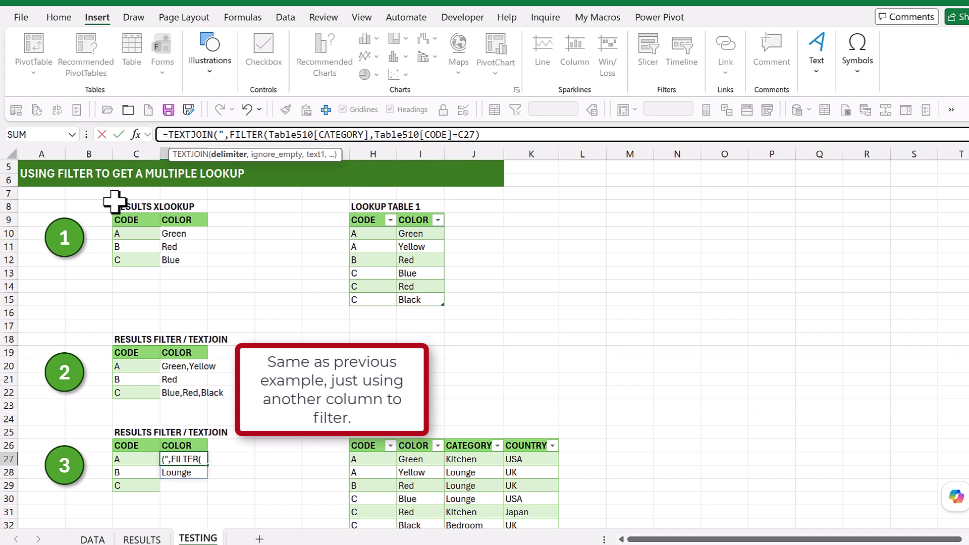
text(",)
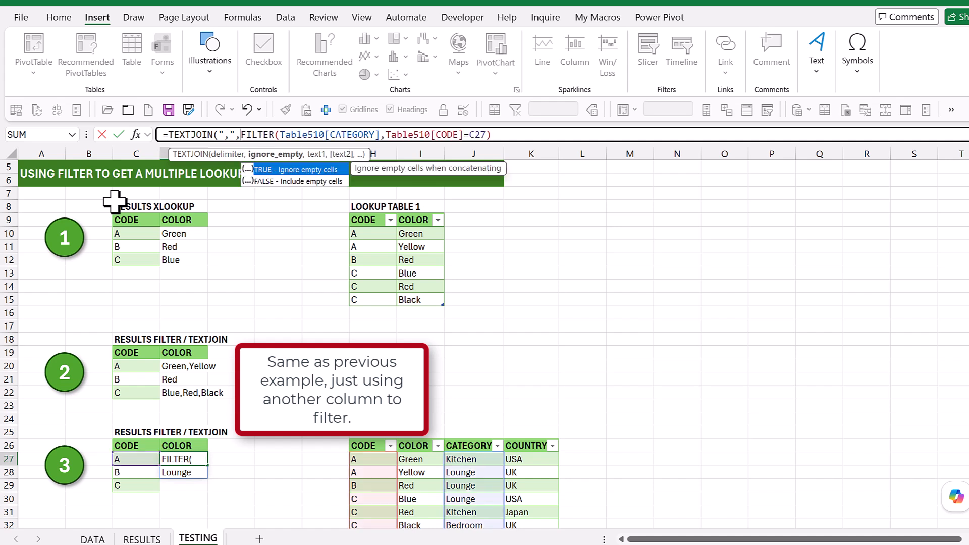
text(,)
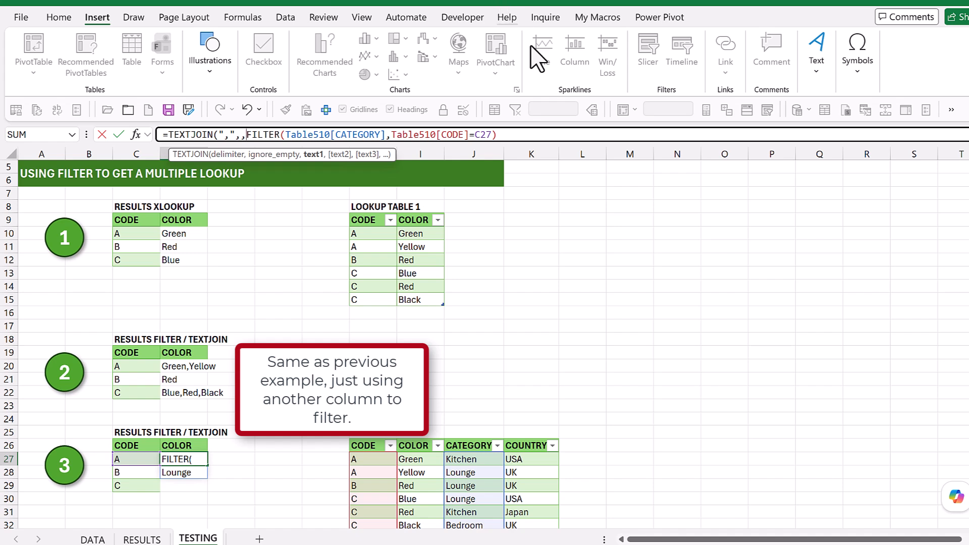
click(529, 135)
key(Return)
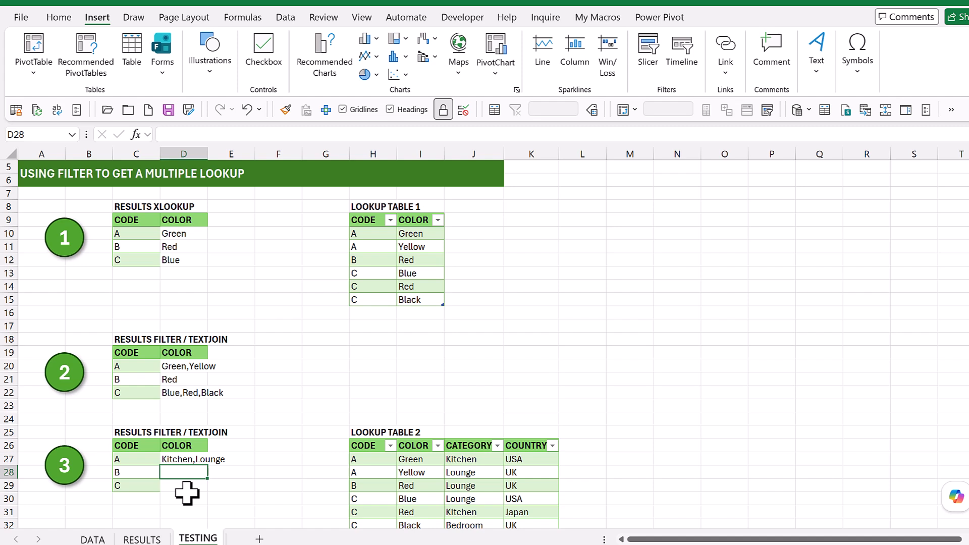
Step: Fill the category TEXTJOIN/FILTER formula from D27 down to D29 in the third results table
click(178, 458)
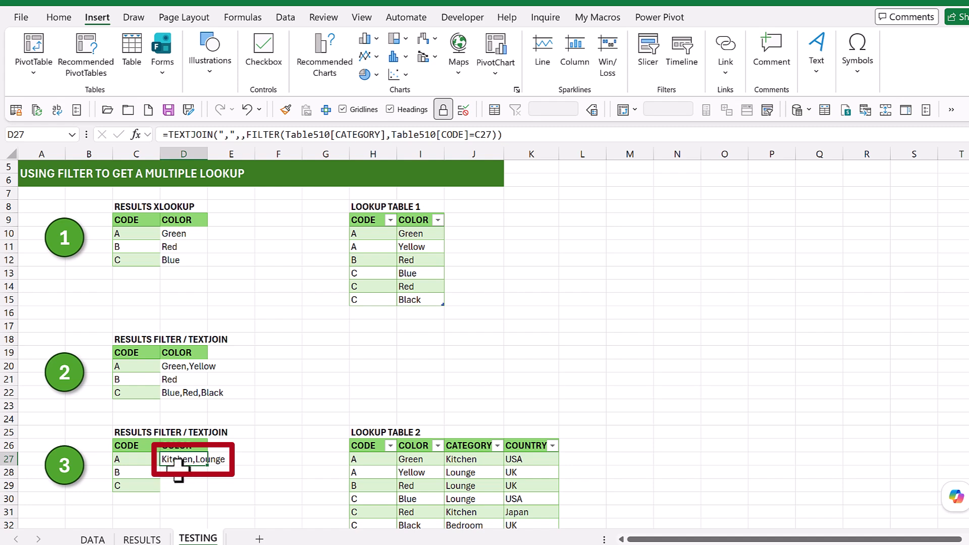
click(180, 473)
click(189, 459)
drag(207, 465, 210, 489)
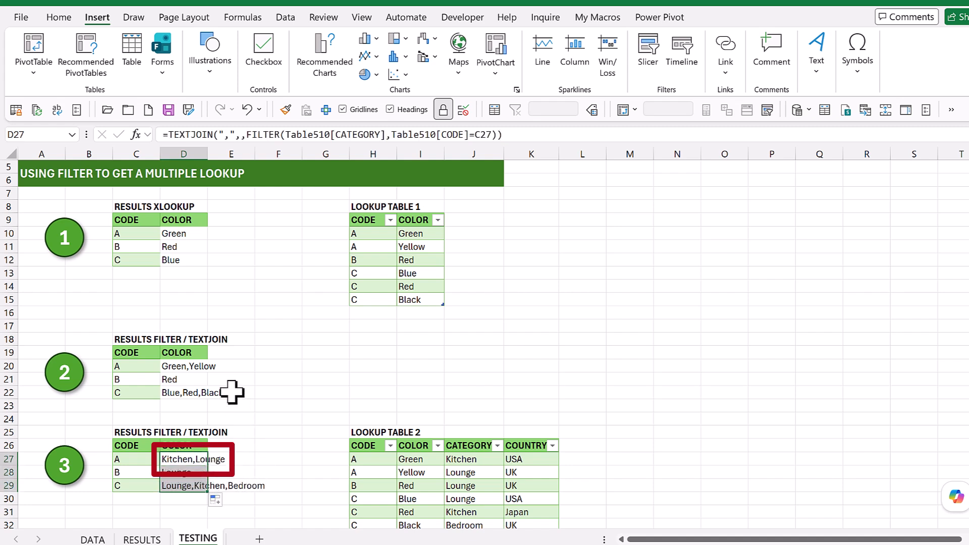
click(231, 368)
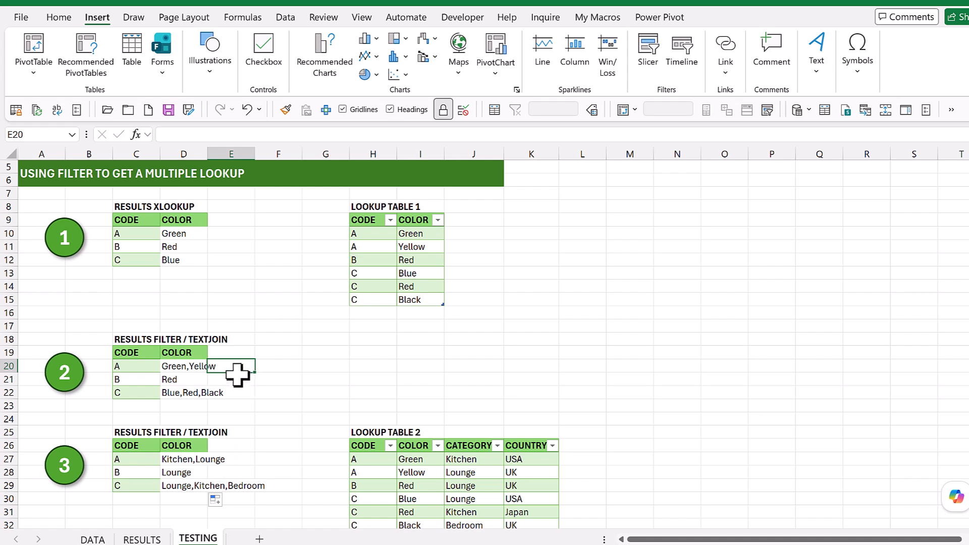
click(236, 379)
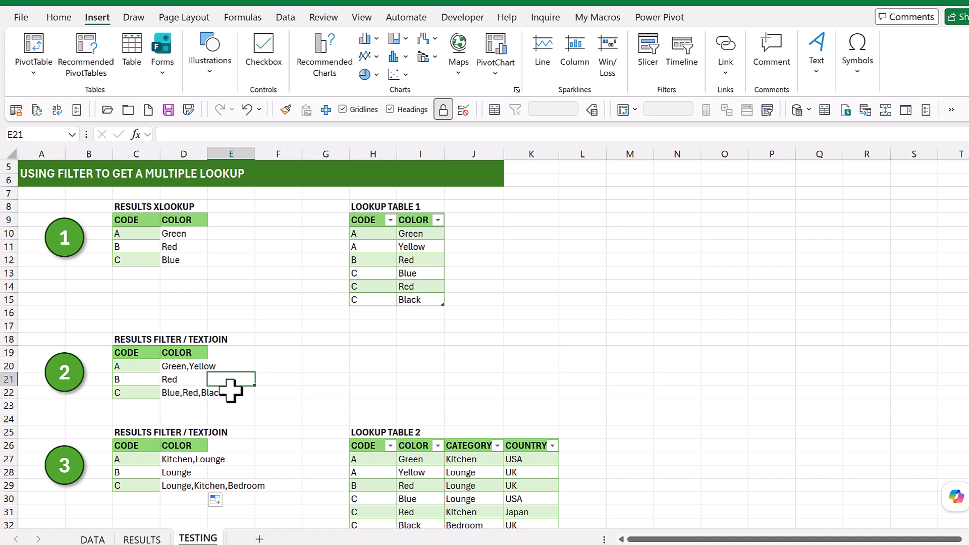
click(185, 459)
scroll(185, 460, down, 7)
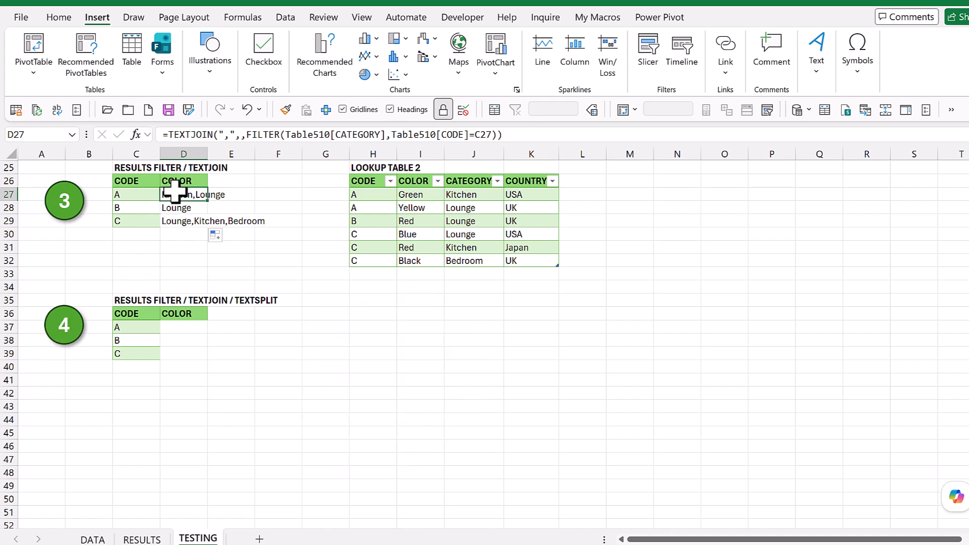
click(182, 210)
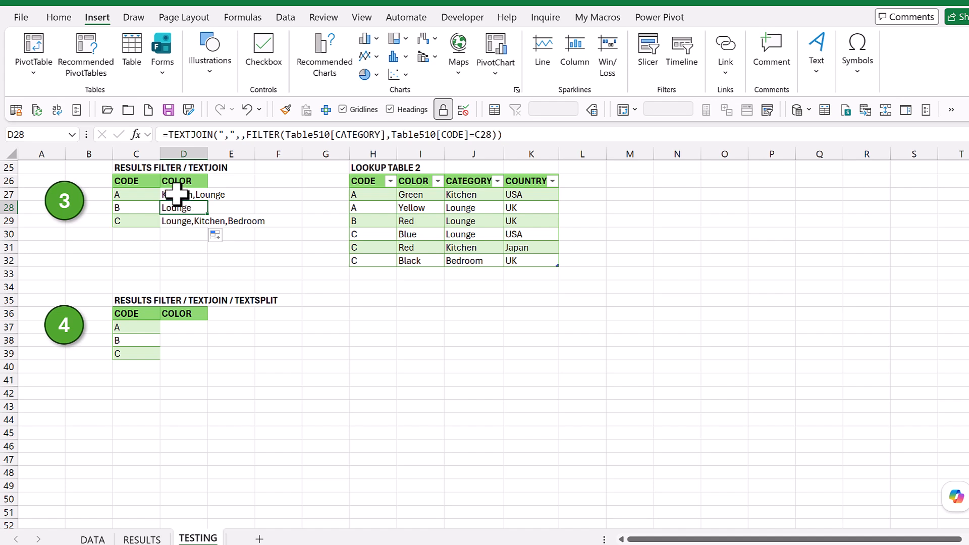
click(191, 326)
click(224, 327)
click(276, 328)
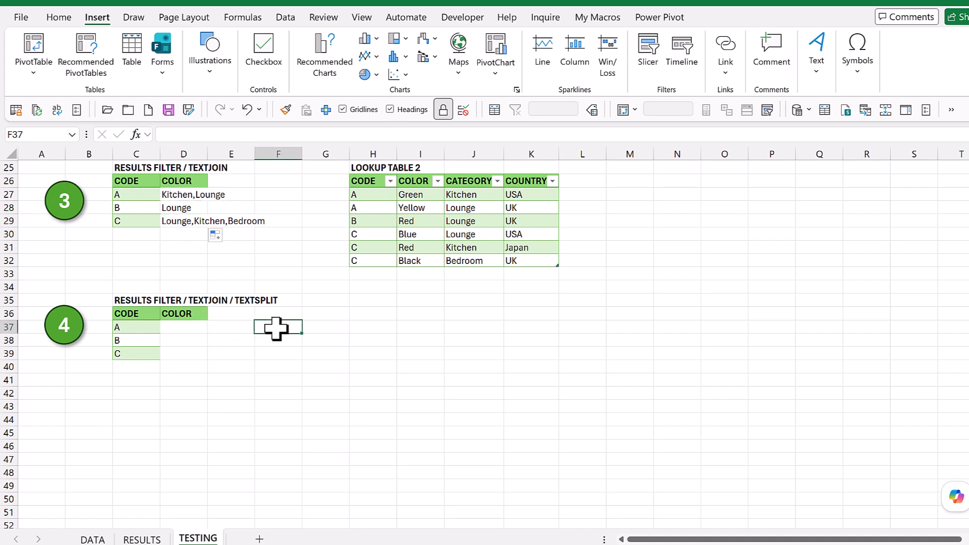
Step: Copy the category TEXTJOIN/FILTER formula from D27 into D37 for code A in the fourth results table
click(176, 194)
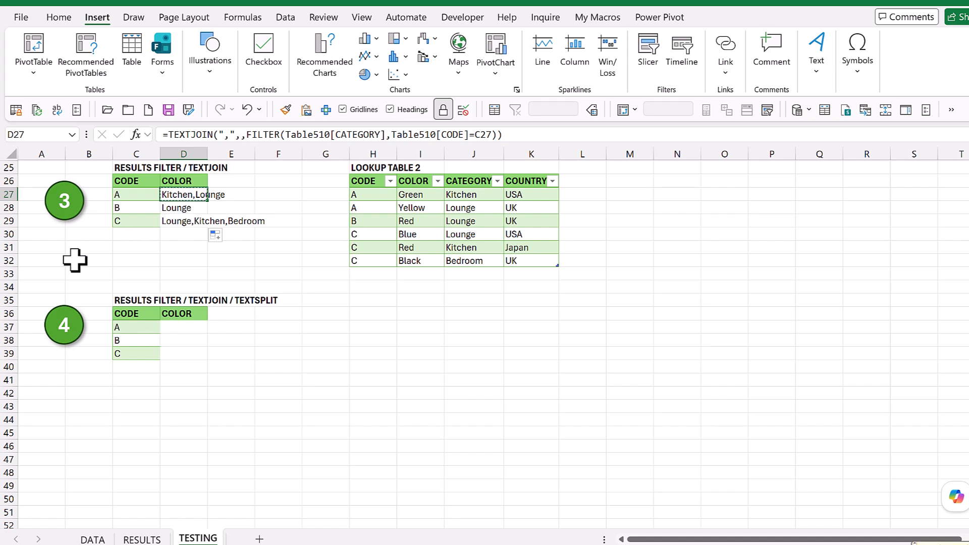
key(ctrl+c)
click(182, 332)
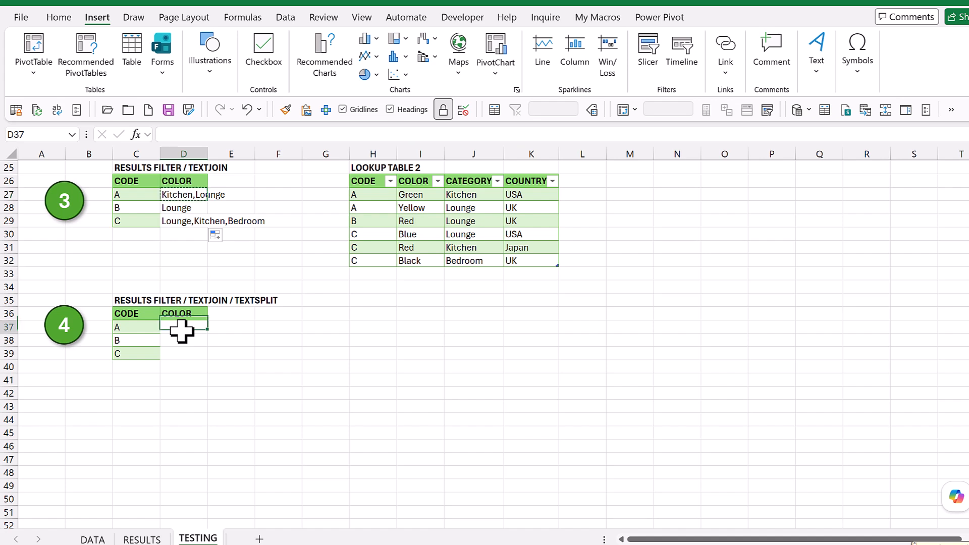
key(ctrl+v)
key(ctrl)
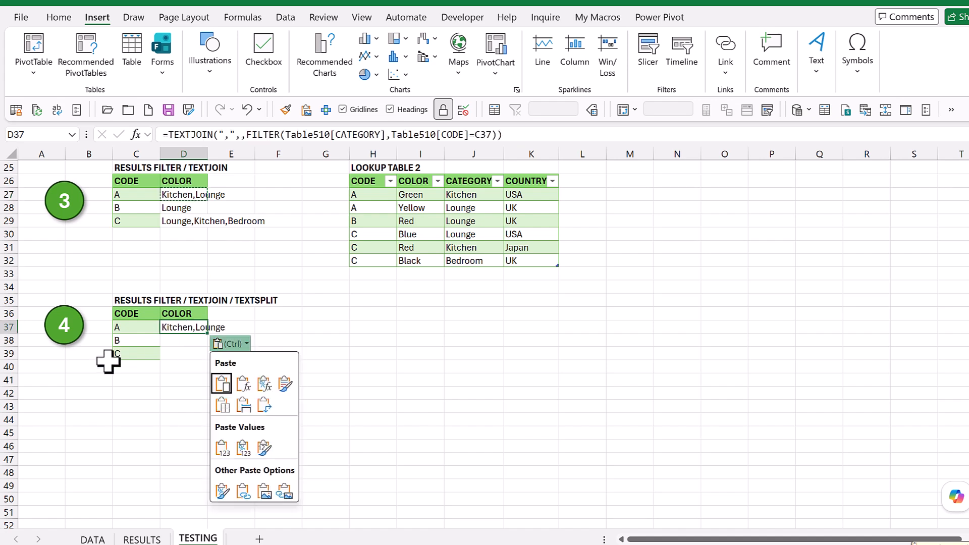
key(Escape)
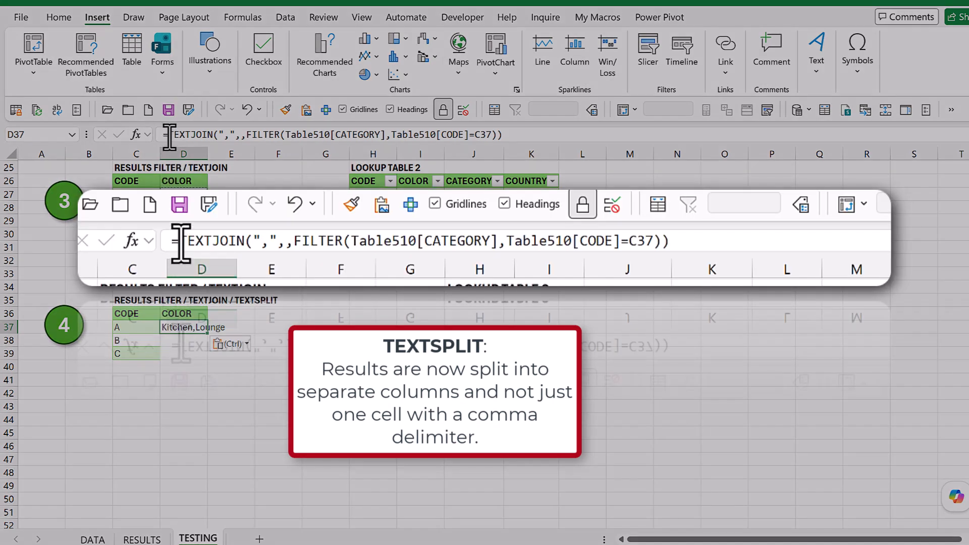
Step: Wrap the TEXTJOIN/FILTER formula in D37 in TEXTSPLIT with "," as the column delimiter
click(169, 134)
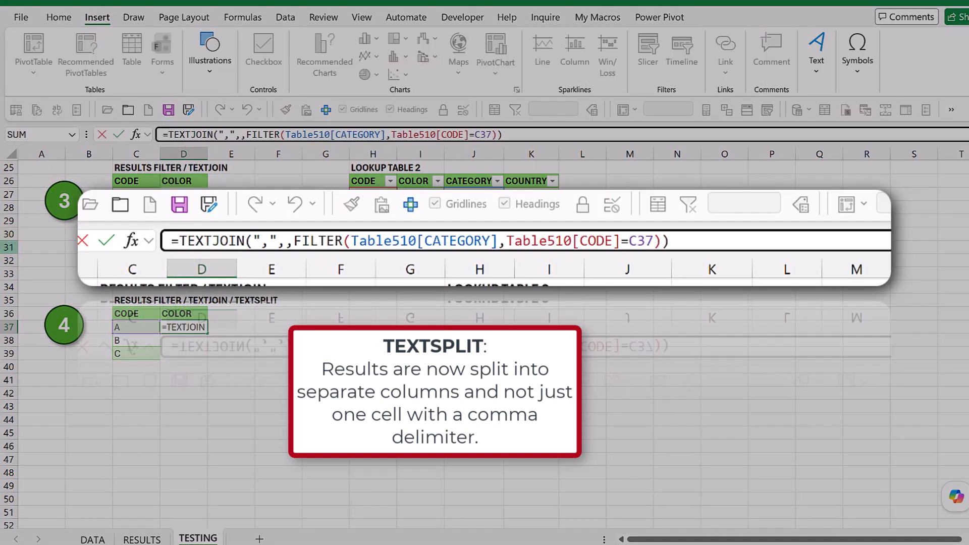
text(TEXT)
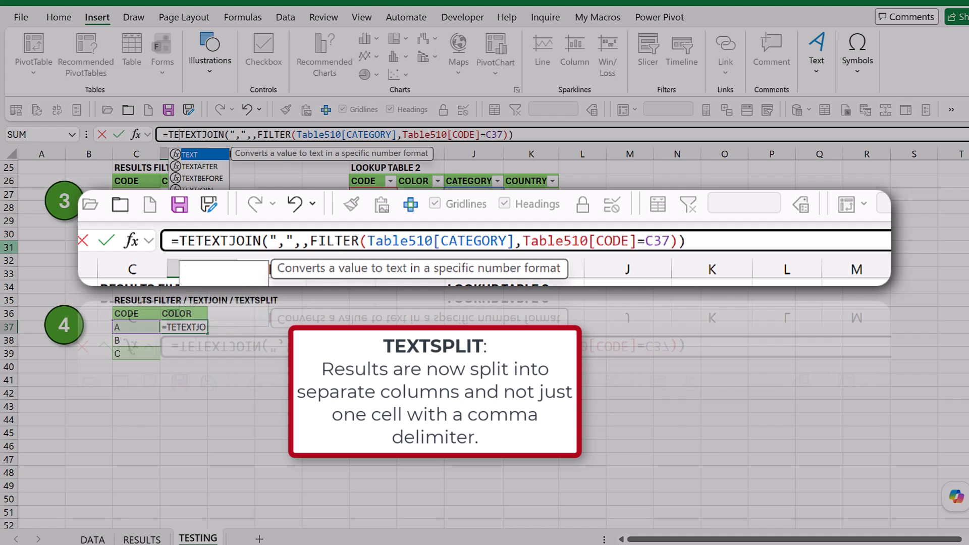
text(SPL)
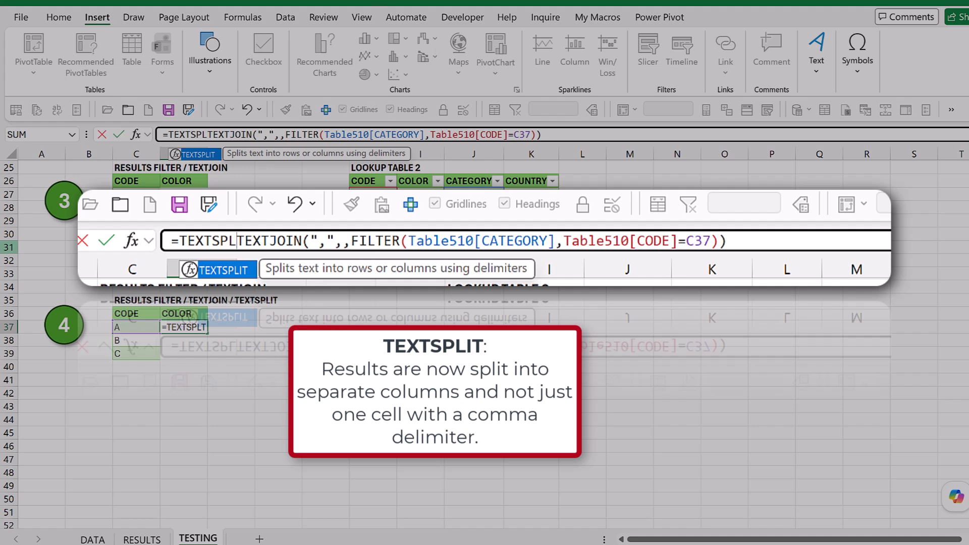
text(IT()
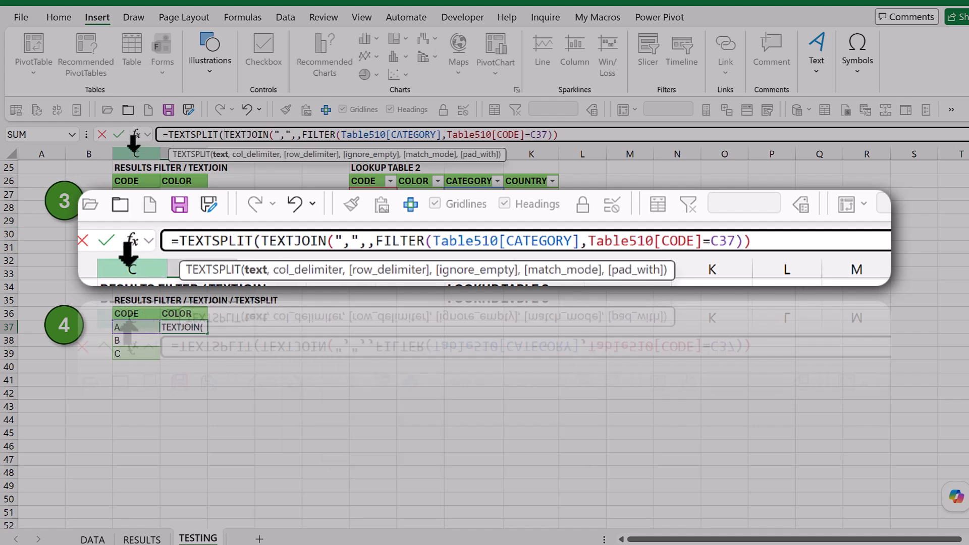
click(592, 134)
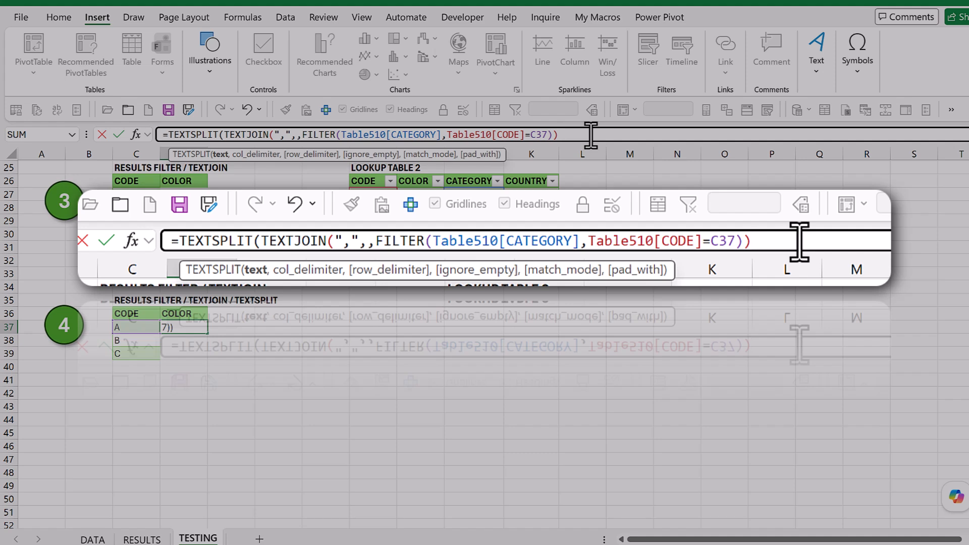
text(,)
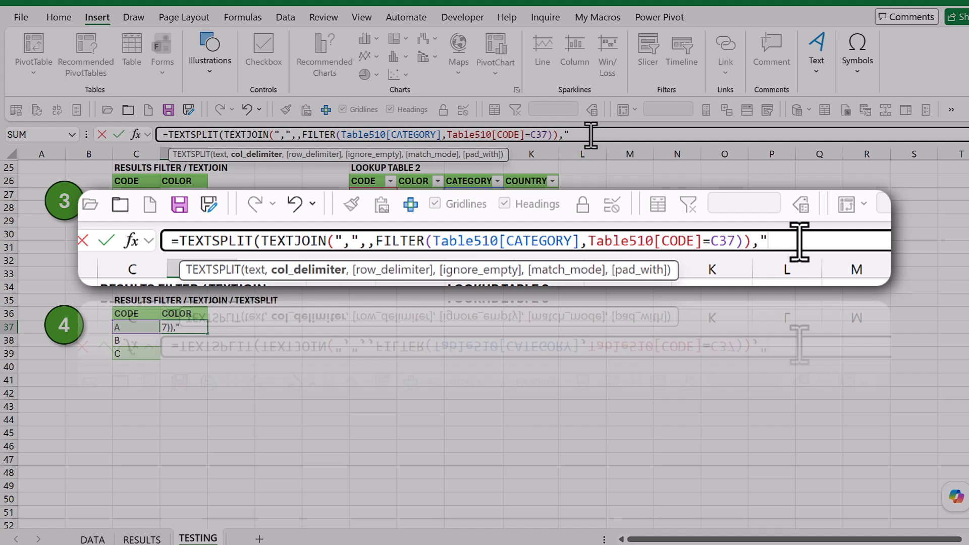
text(,"))
key(Return)
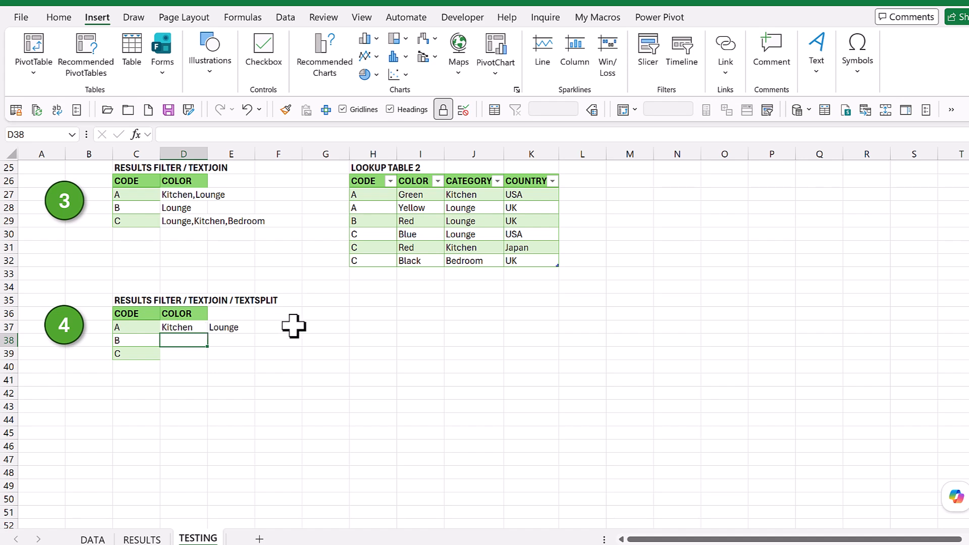
Step: Fill the TEXTSPLIT formula from D37 down to D39 for codes B and C
click(201, 329)
drag(206, 333, 203, 355)
click(335, 326)
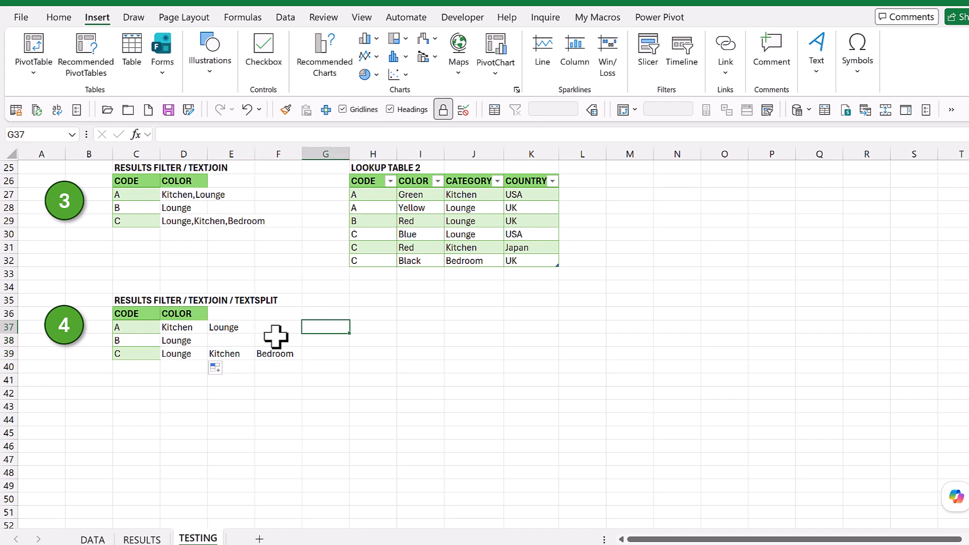
click(191, 343)
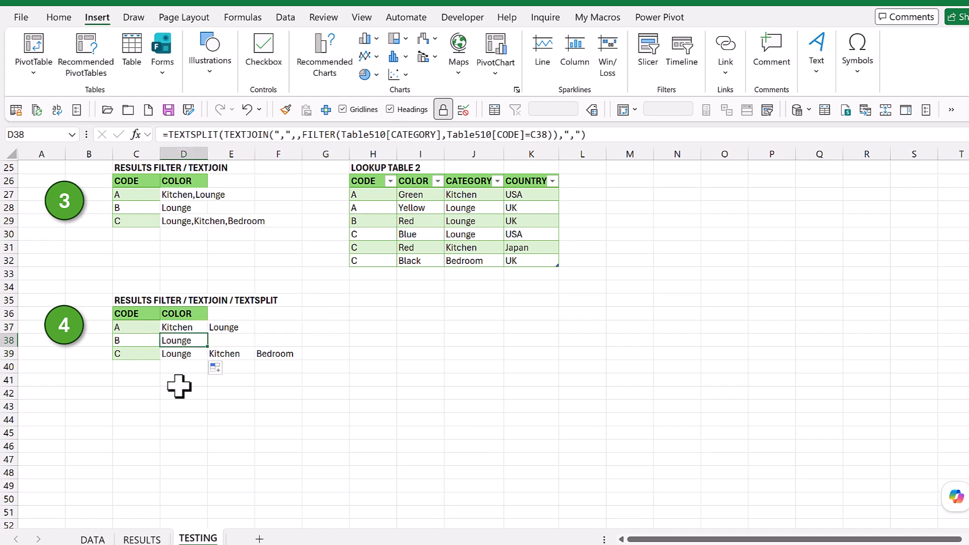
click(174, 222)
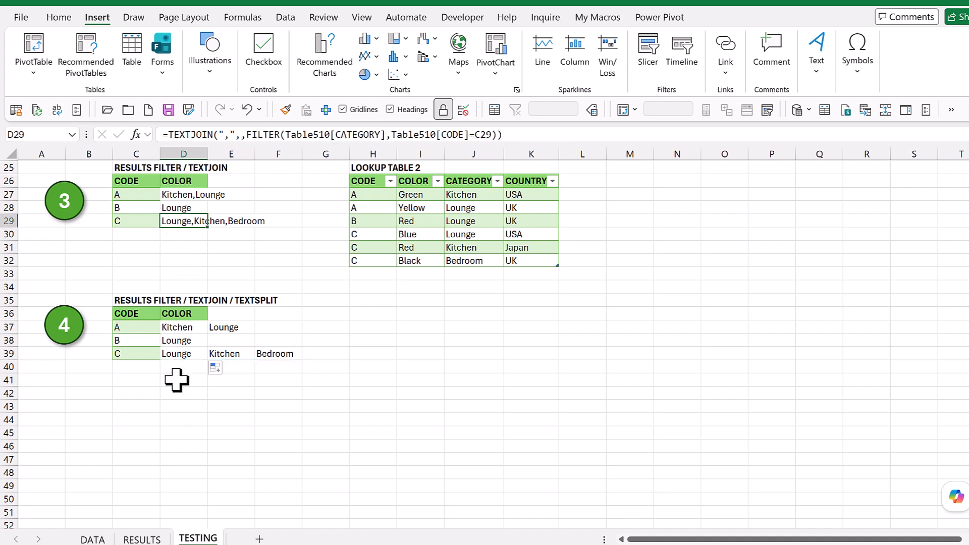
click(184, 353)
click(228, 353)
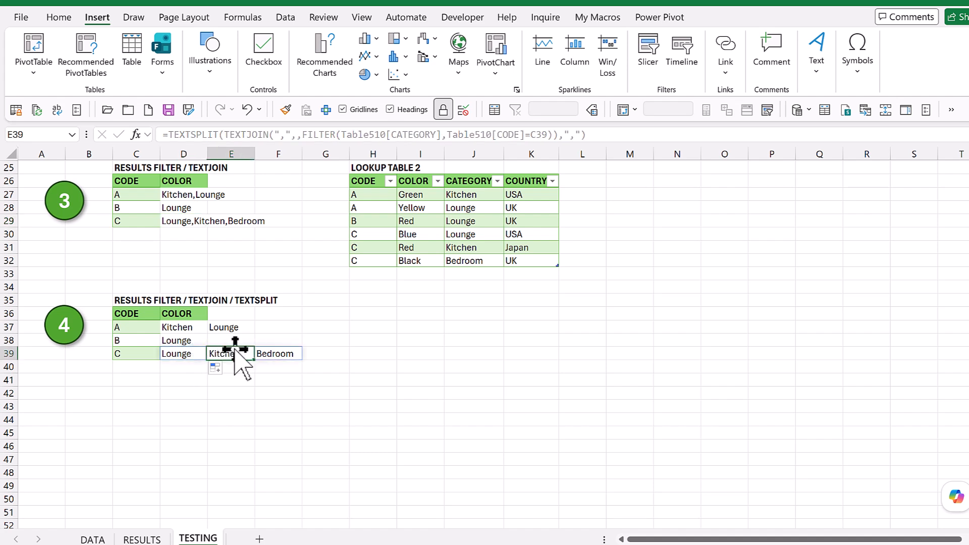